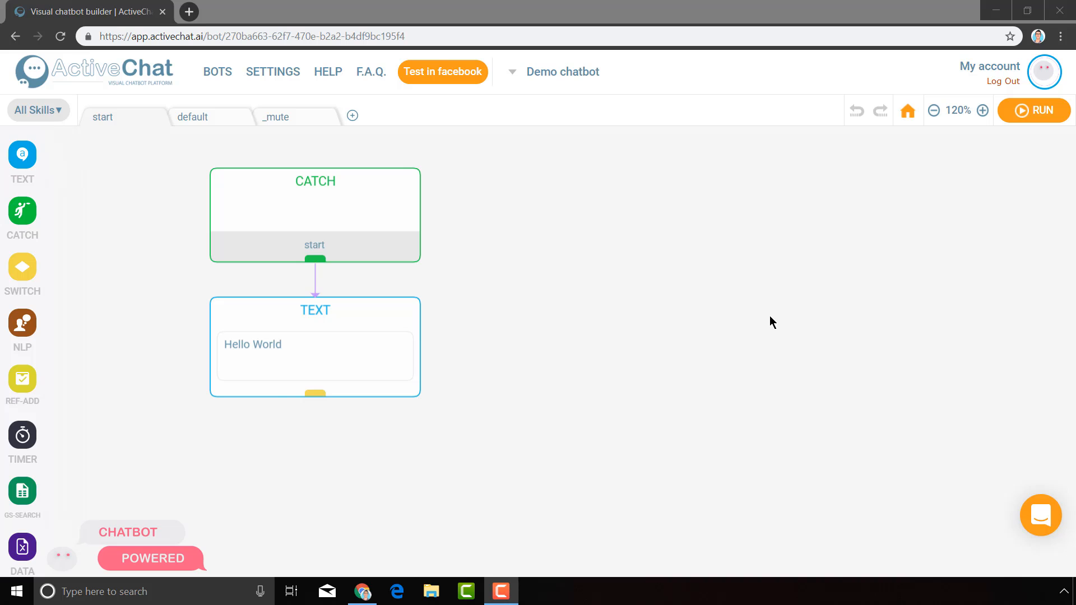
Open the bot's General settings and look over its details and the available plans.
mouse_move(287, 76)
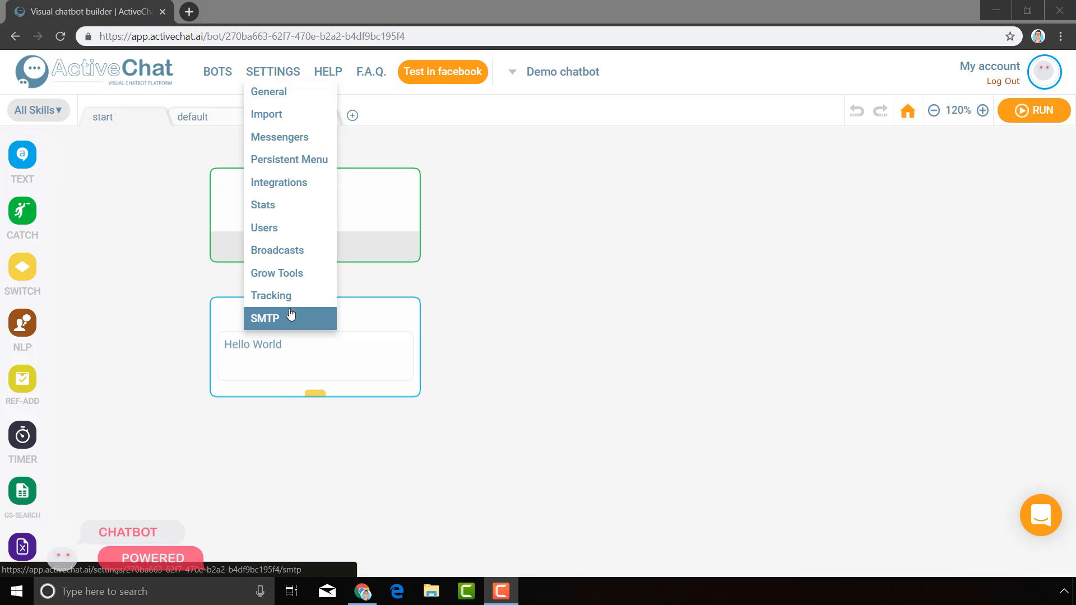
click(295, 94)
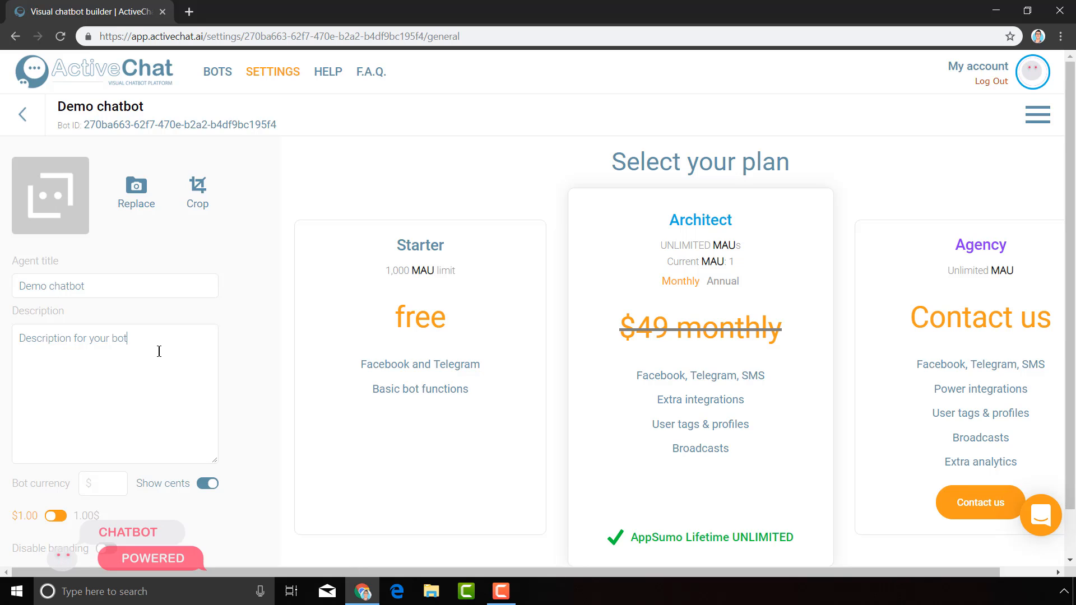
scroll(164, 356, down, 1)
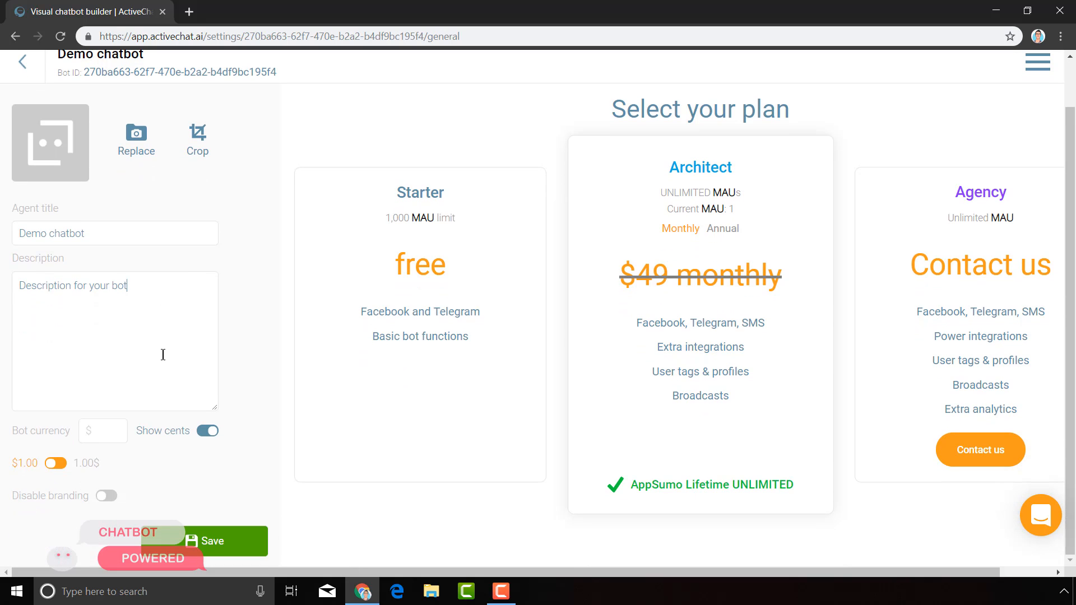
scroll(163, 354, up, 1)
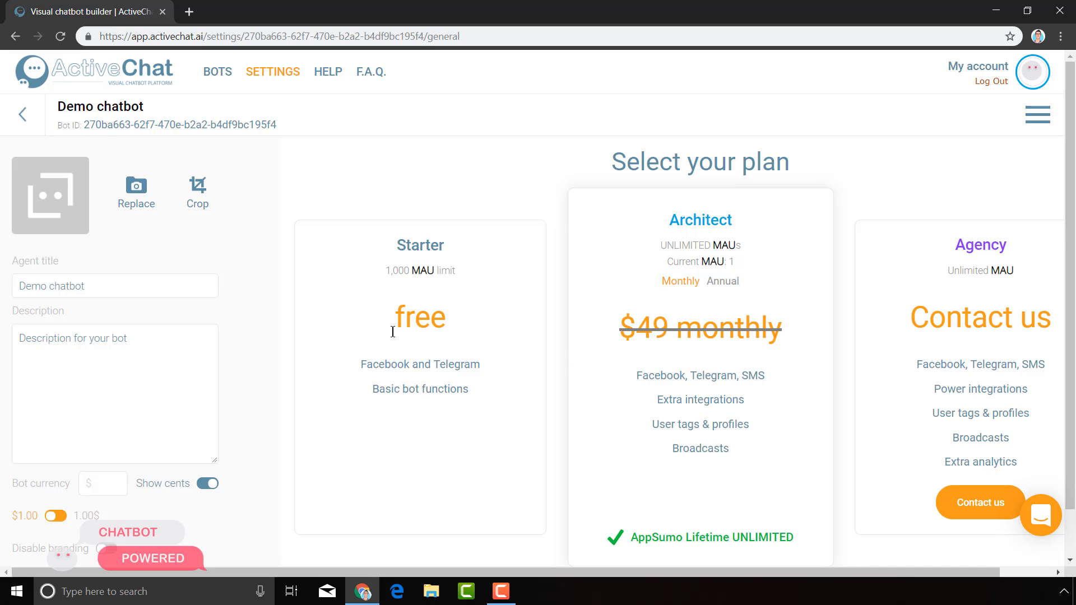
View the bot's Messengers and Users settings pages and return to the visual flow builder.
click(1041, 124)
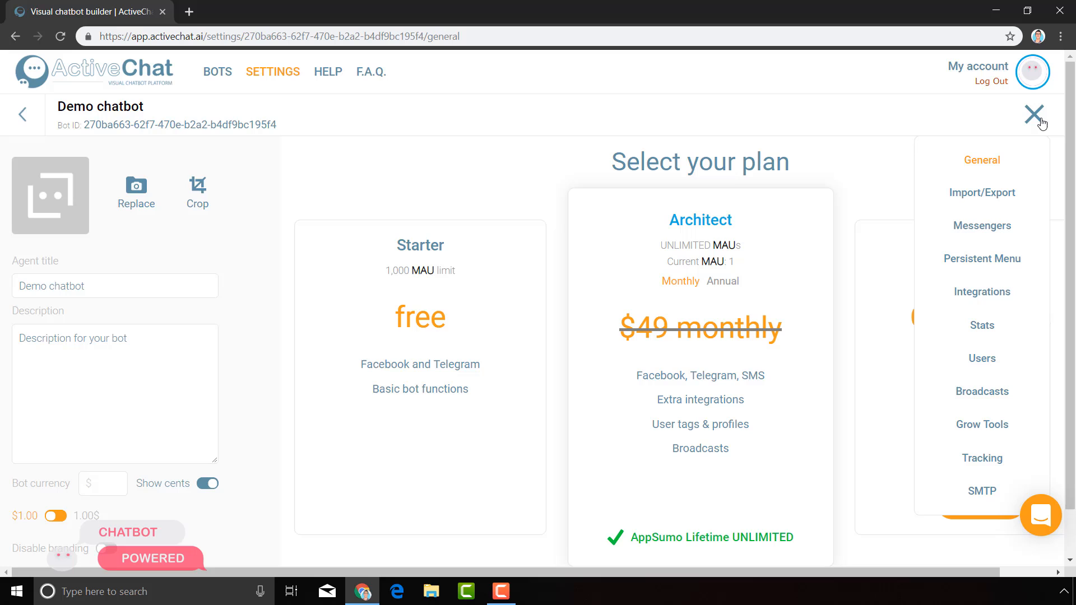
click(1008, 229)
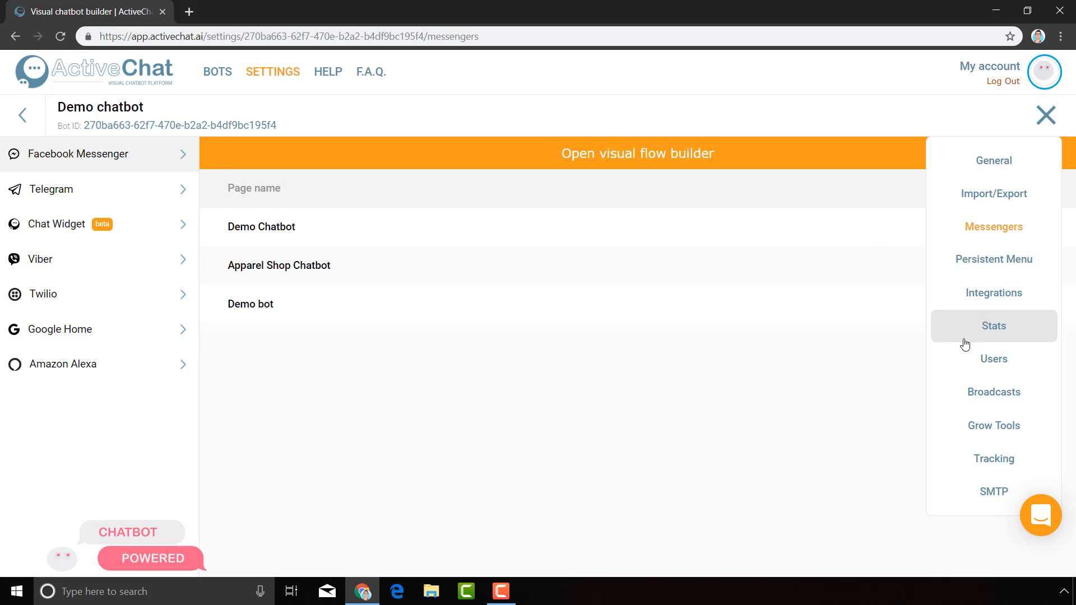
click(974, 371)
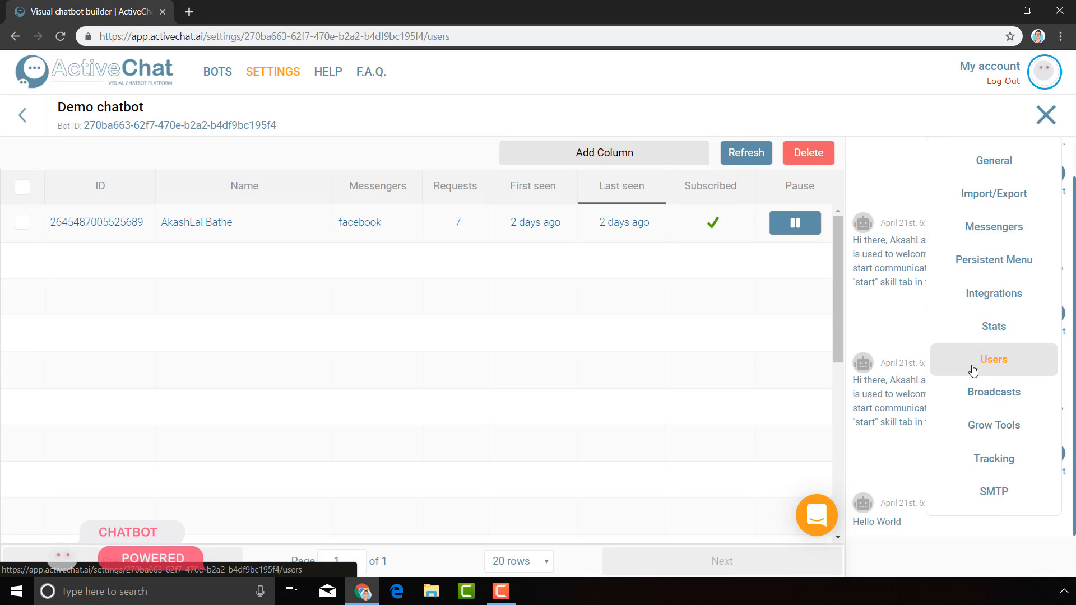
click(28, 116)
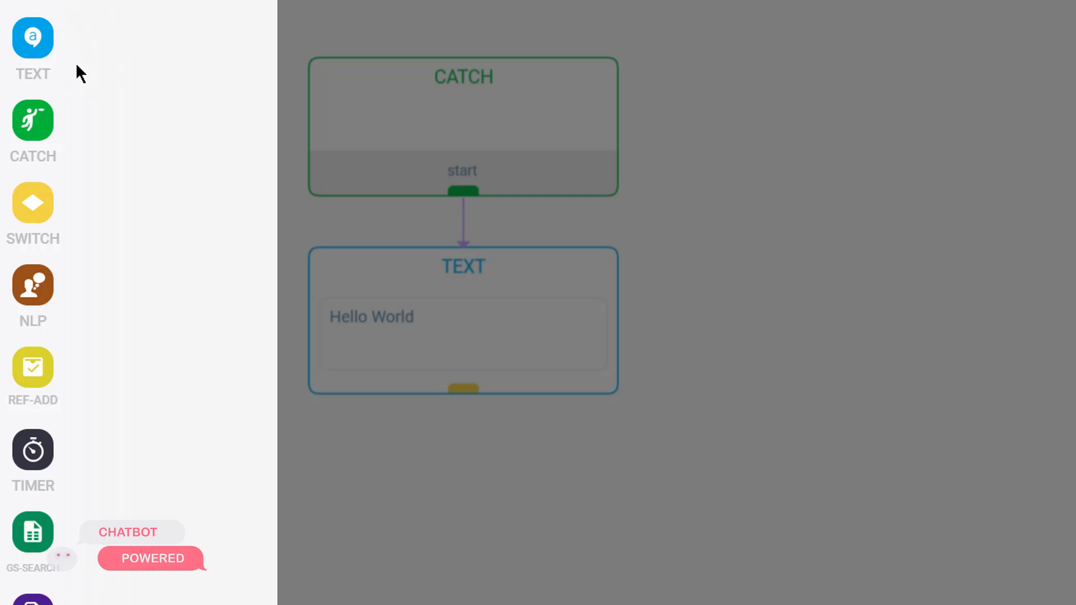
Add an empty TEXT block and an IMAGE block to the start skill, beside the existing CATCH and TEXT blocks.
mouse_move(47, 51)
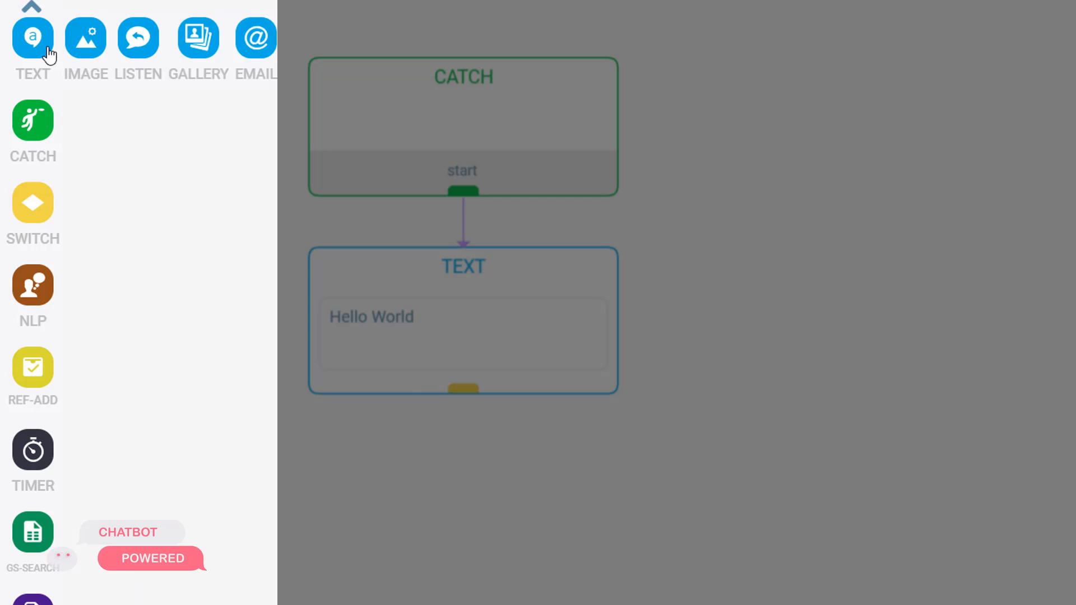
scroll(34, 235, down, 3)
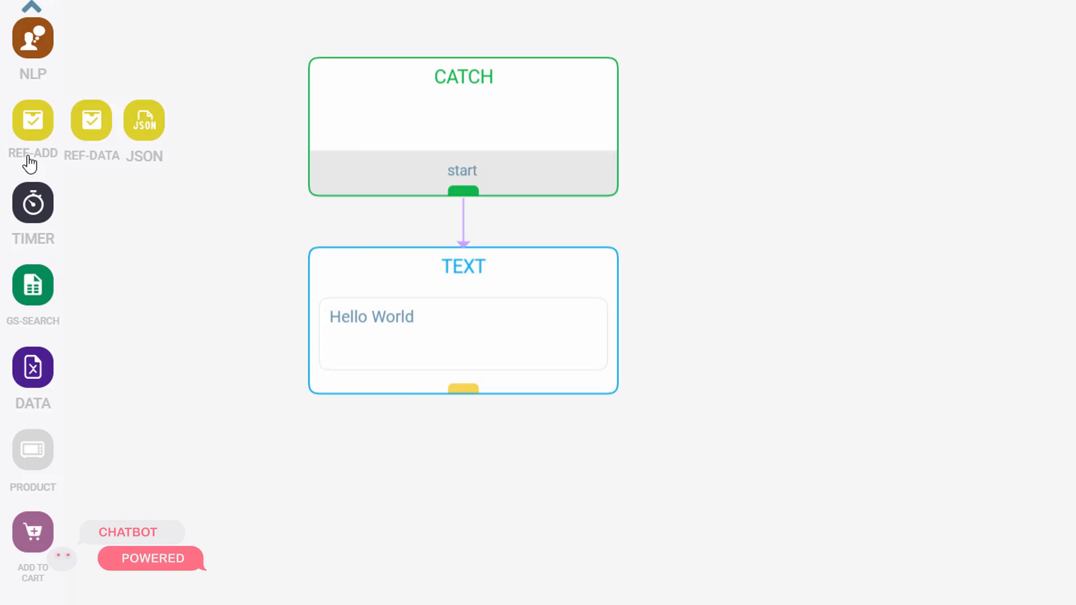
scroll(30, 164, up, 3)
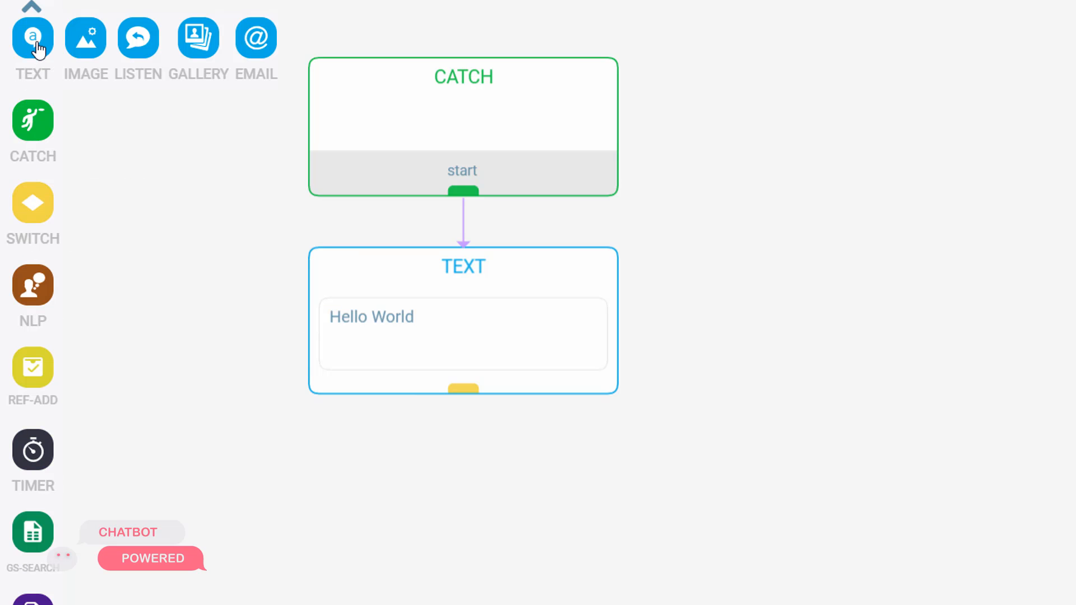
drag(33, 43, 513, 204)
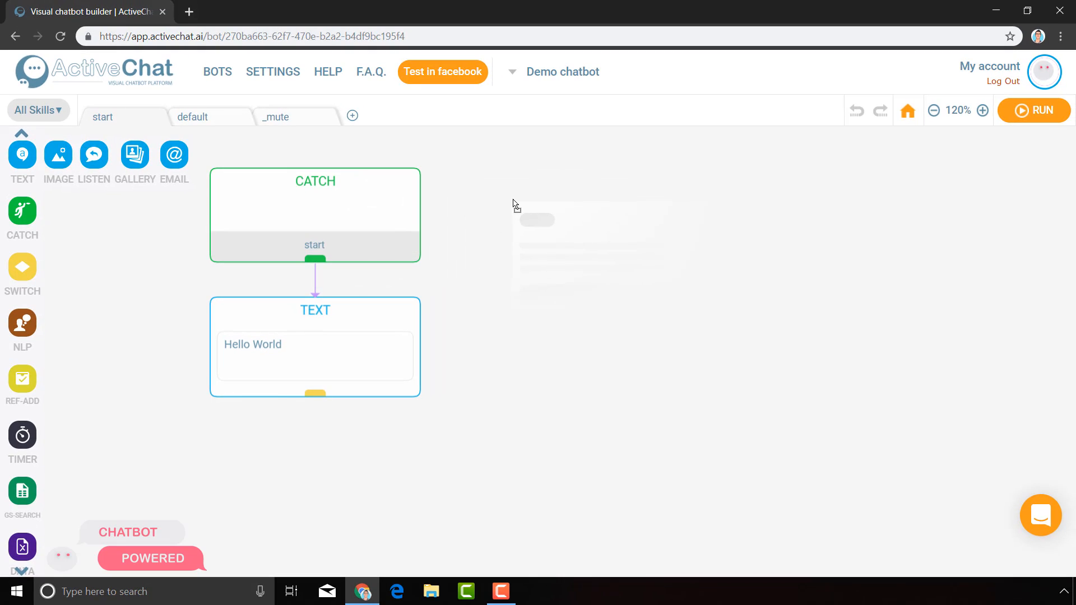
mouse_move(59, 160)
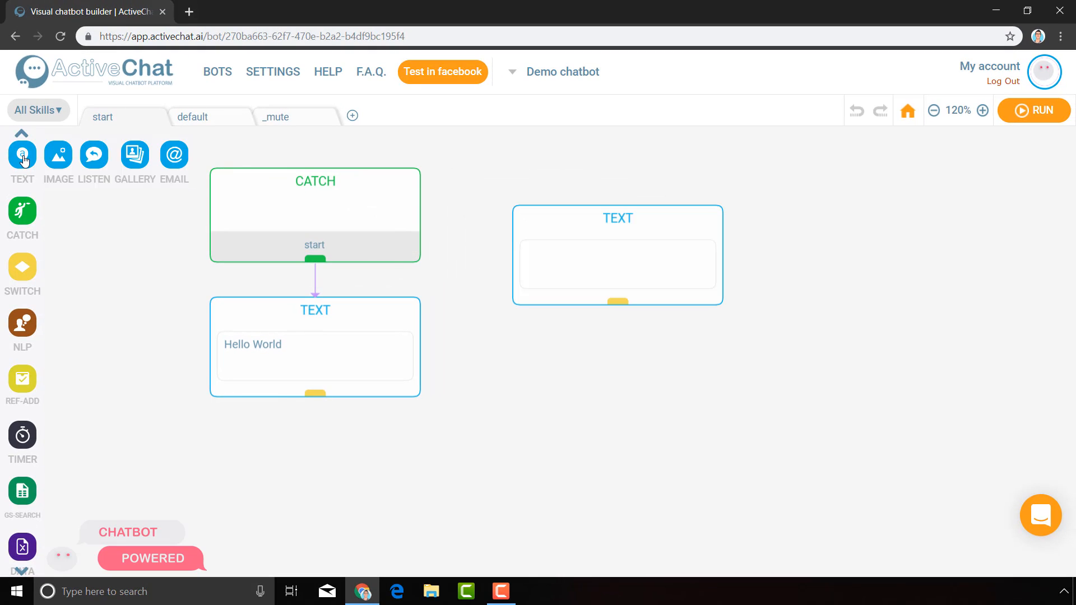
drag(134, 154, 673, 300)
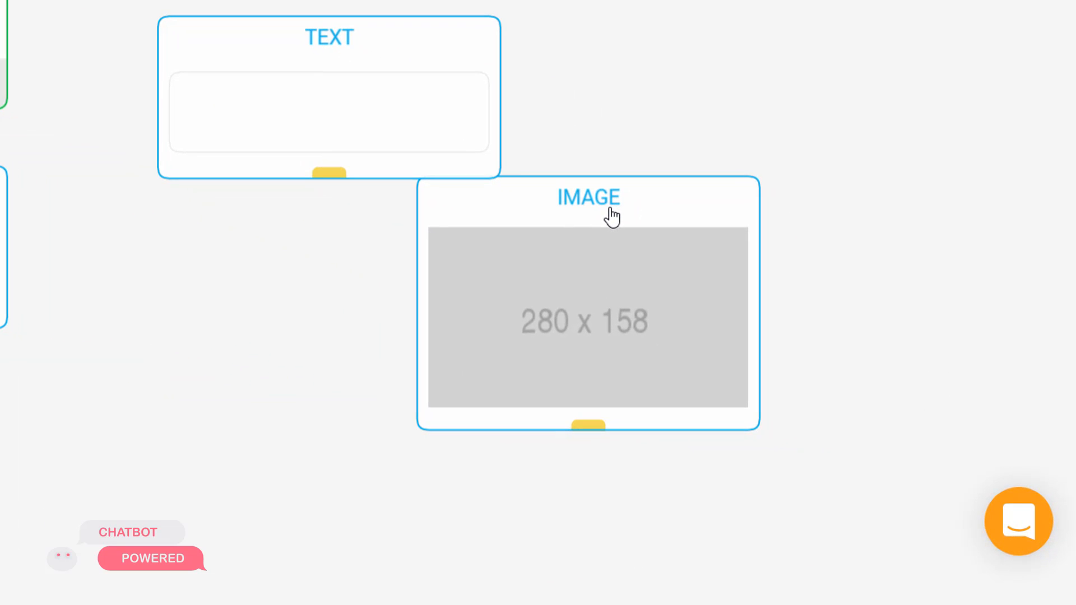
Attach the note "I have added this here to delete it later" to the IMAGE block.
right_click(612, 217)
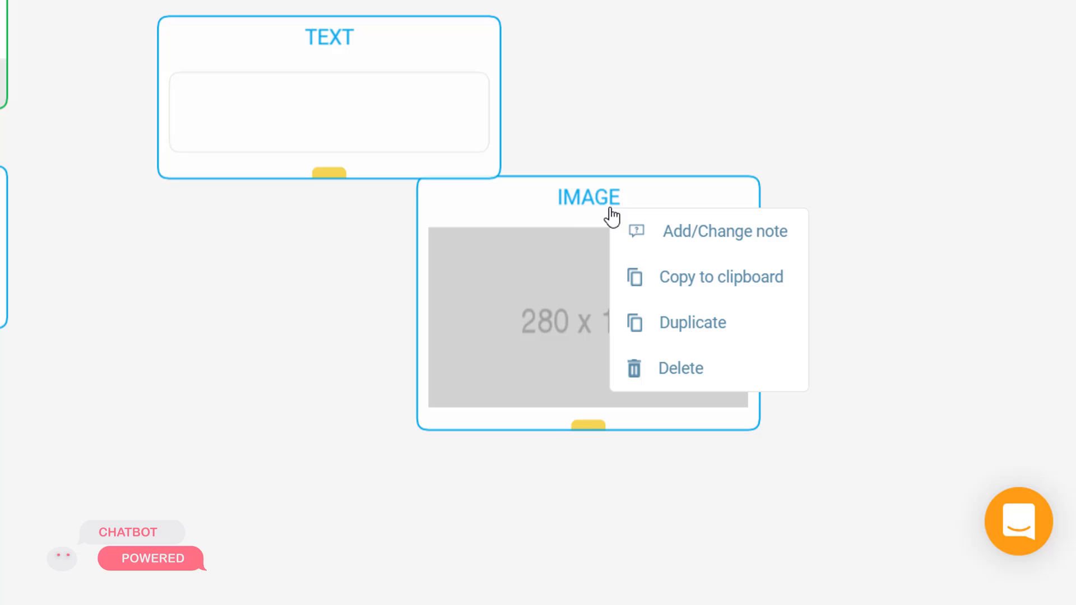
click(666, 240)
click(696, 346)
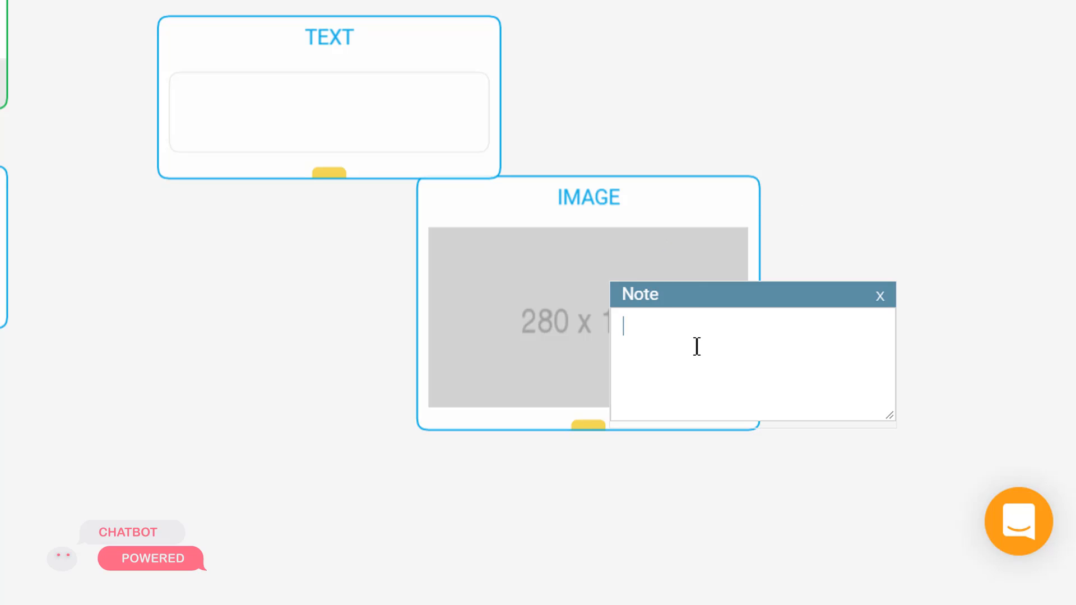
text(I have added this)
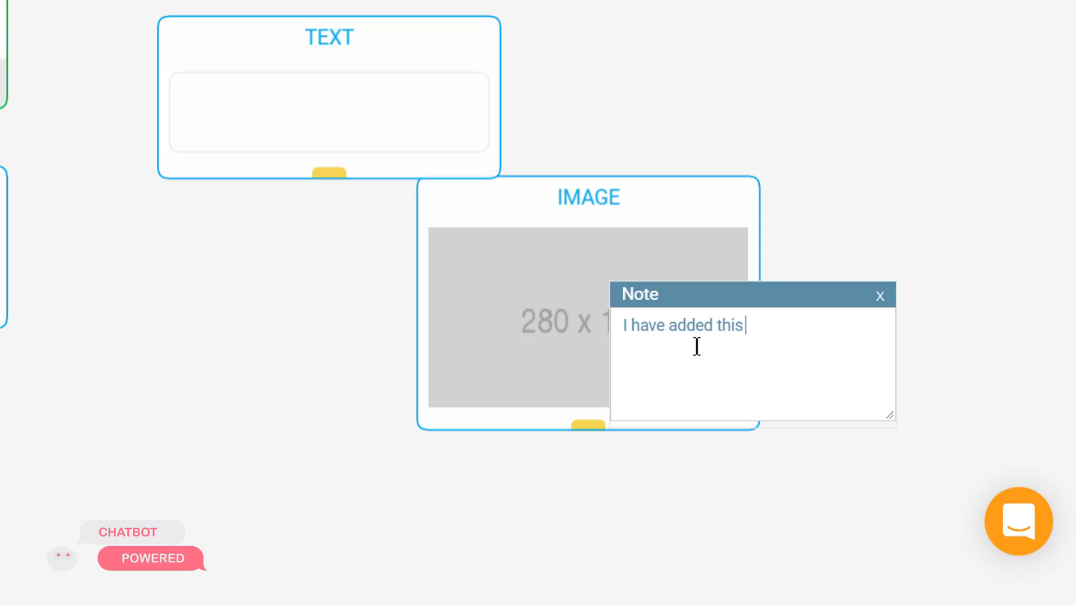
text( here to delete it later)
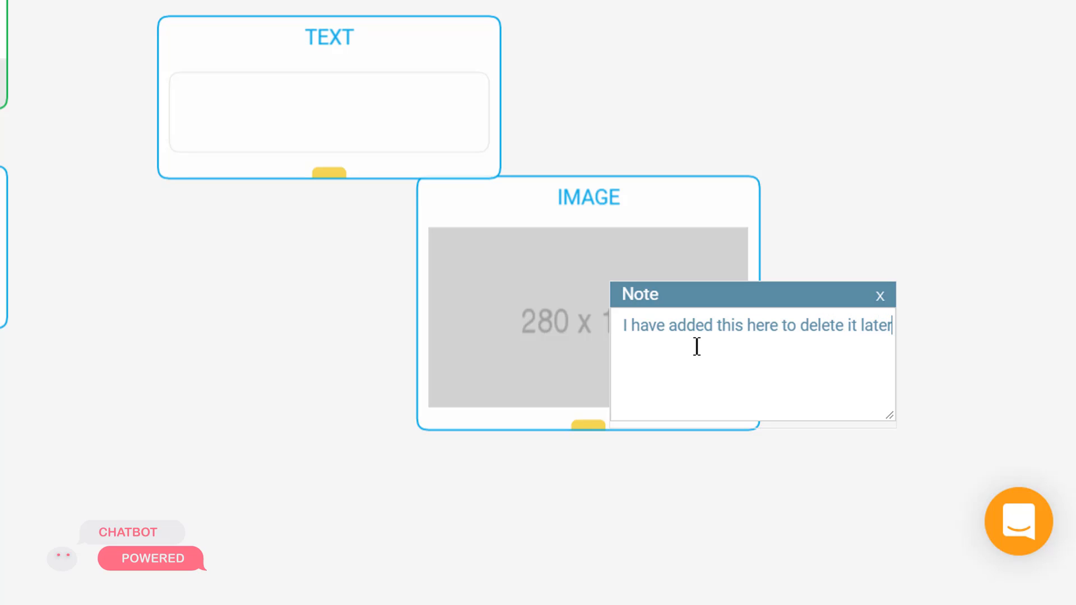
click(806, 196)
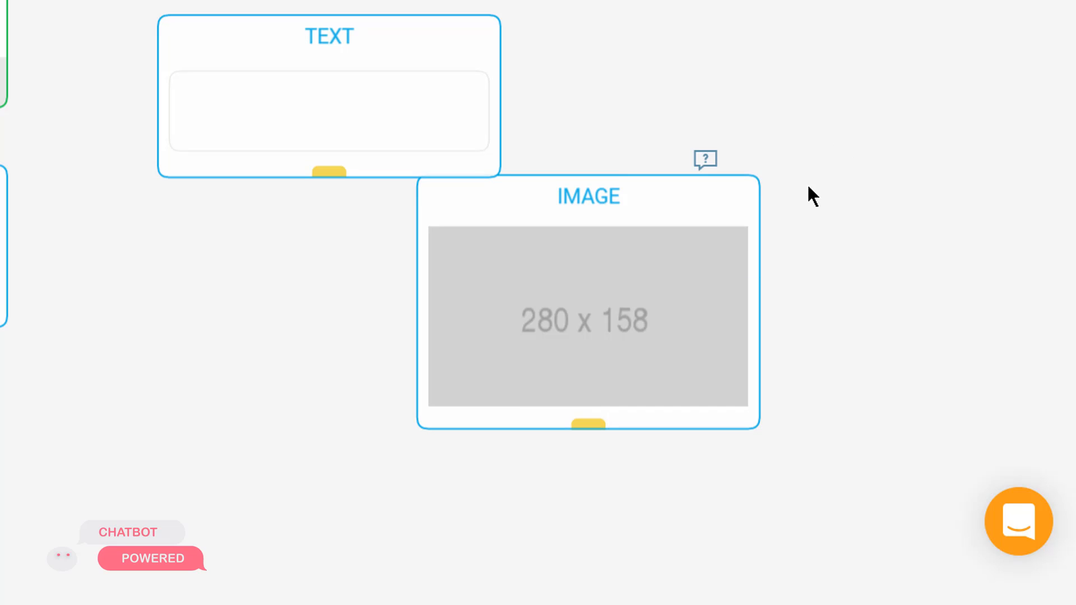
Open the IMAGE block's note to read it, and delete the IMAGE block.
click(708, 164)
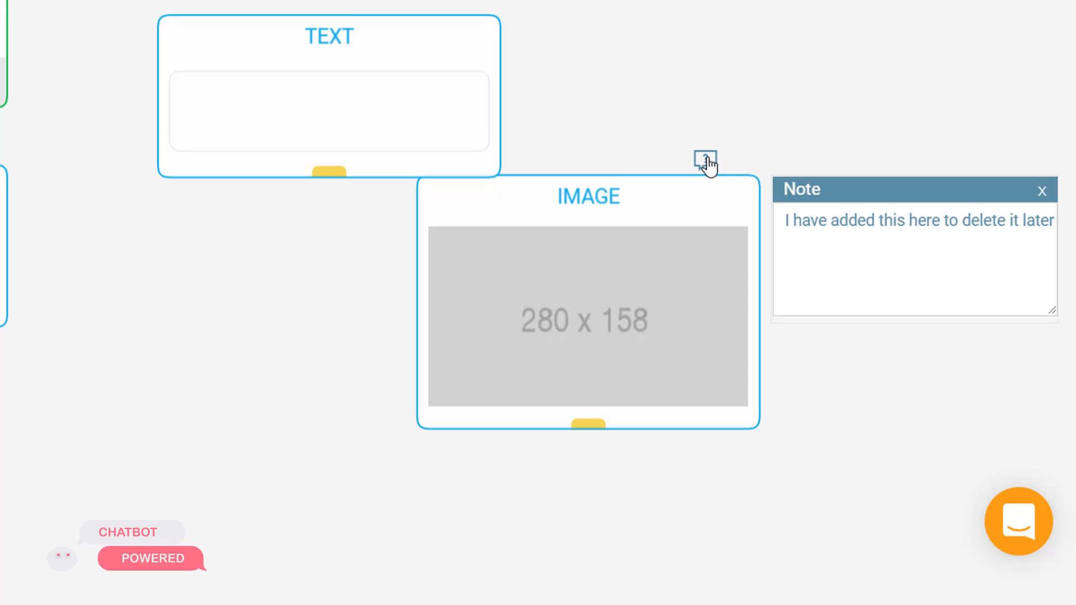
right_click(618, 224)
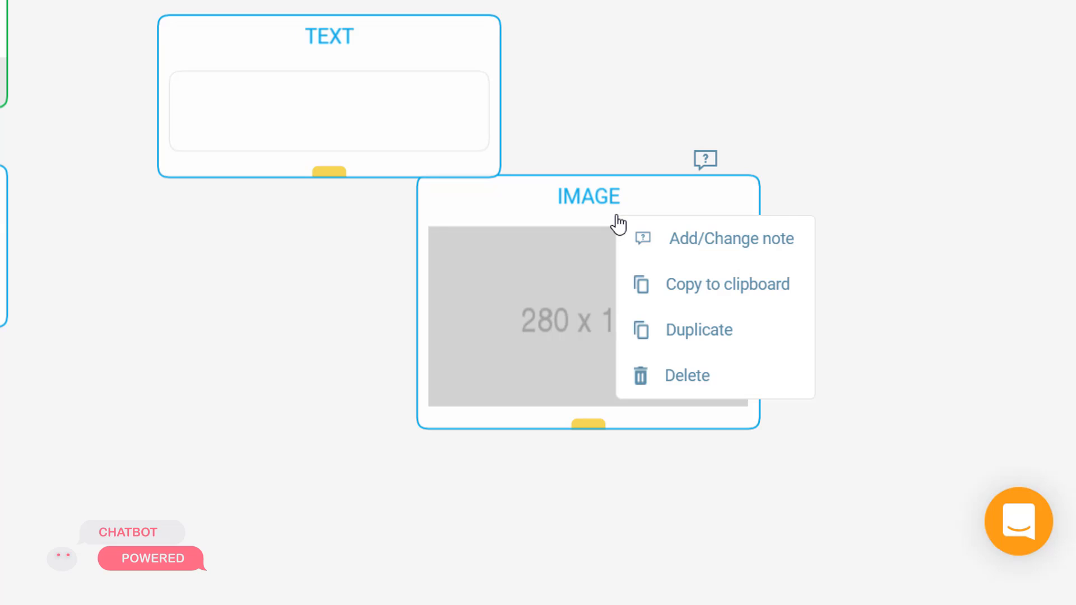
click(685, 380)
Duplicate the empty TEXT block, copy the duplicate to the clipboard and paste another copy onto the canvas.
right_click(406, 74)
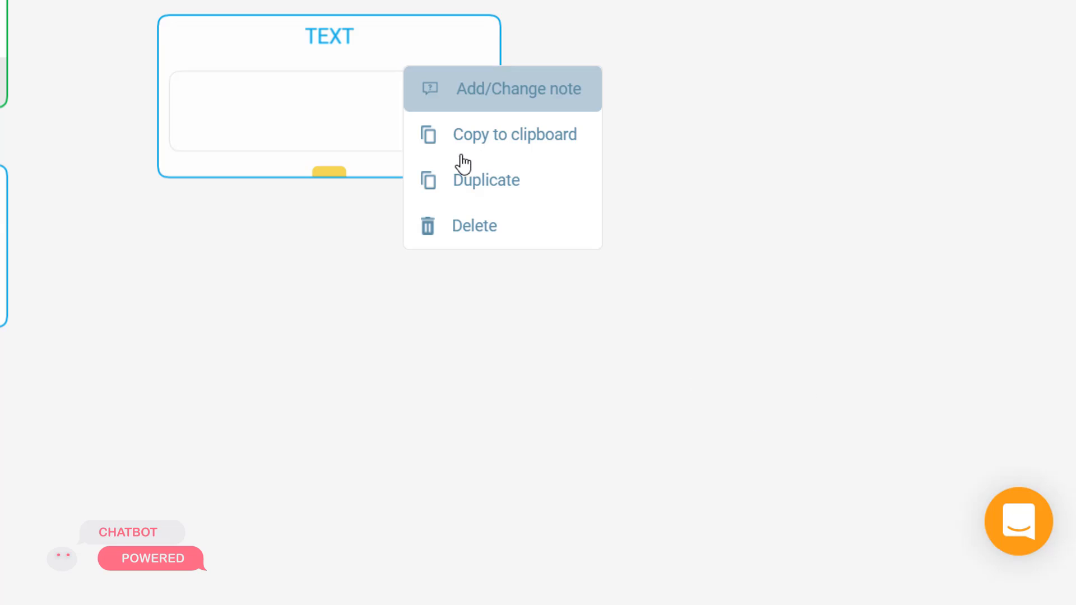
click(482, 185)
right_click(539, 201)
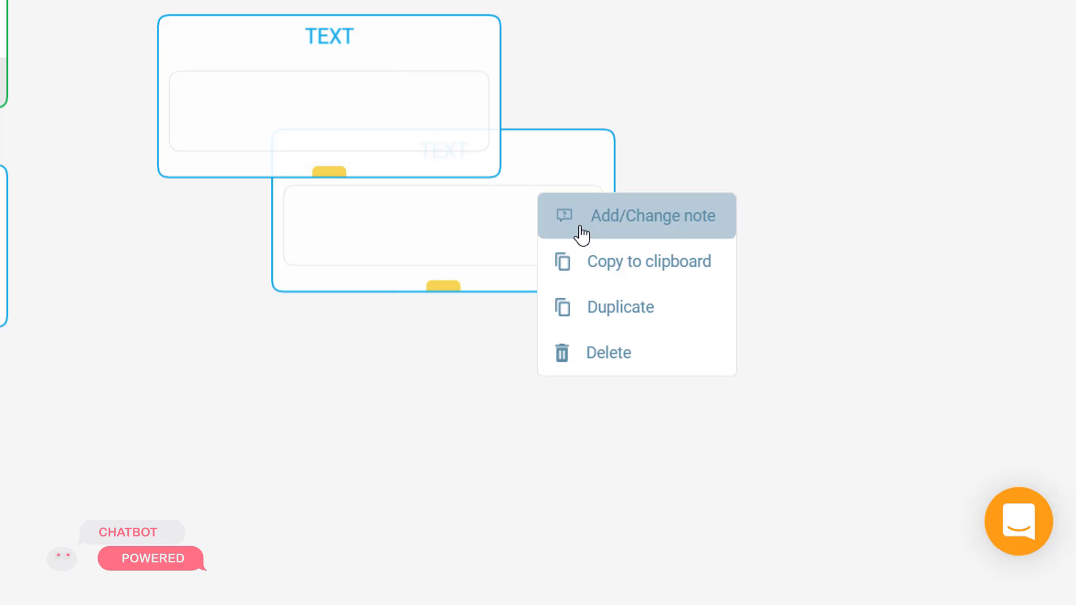
click(613, 260)
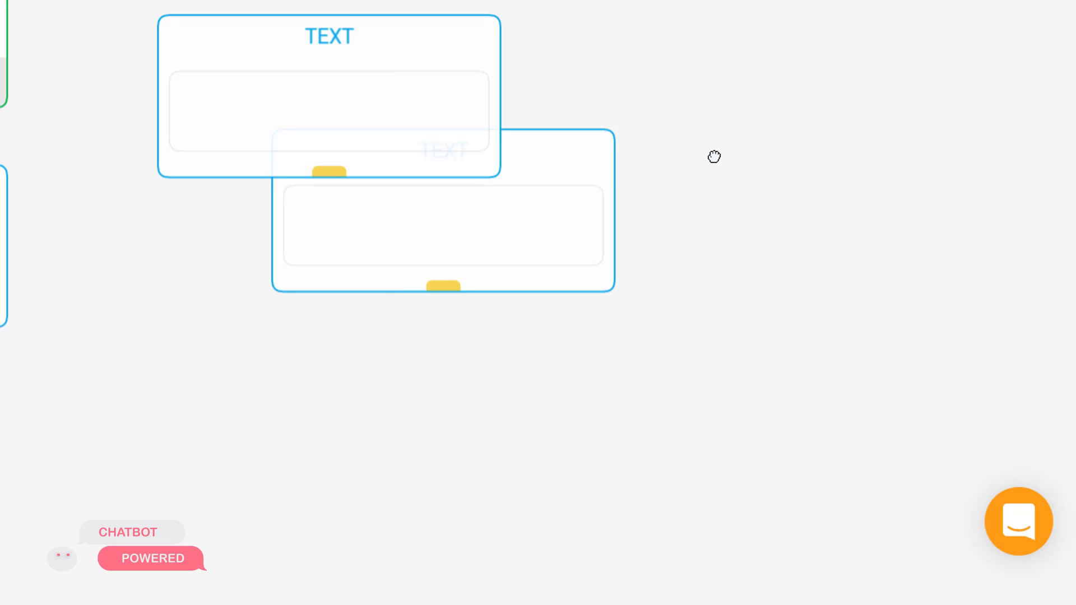
key(ctrl+v)
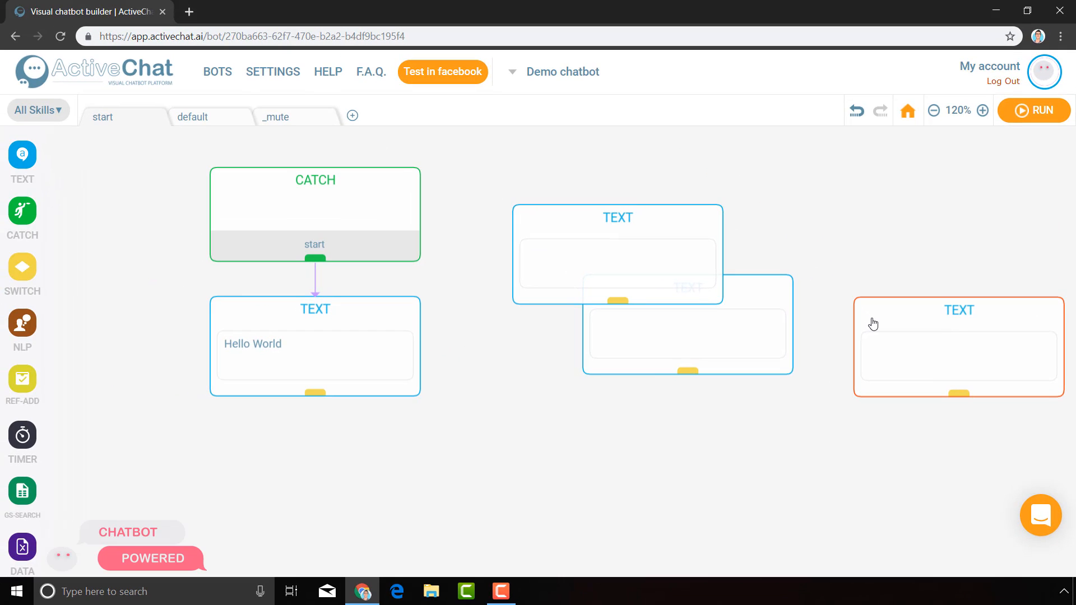
Delete the three empty TEXT blocks, keeping only the CATCH block and the Hello World TEXT block.
click(871, 319)
key(Delete)
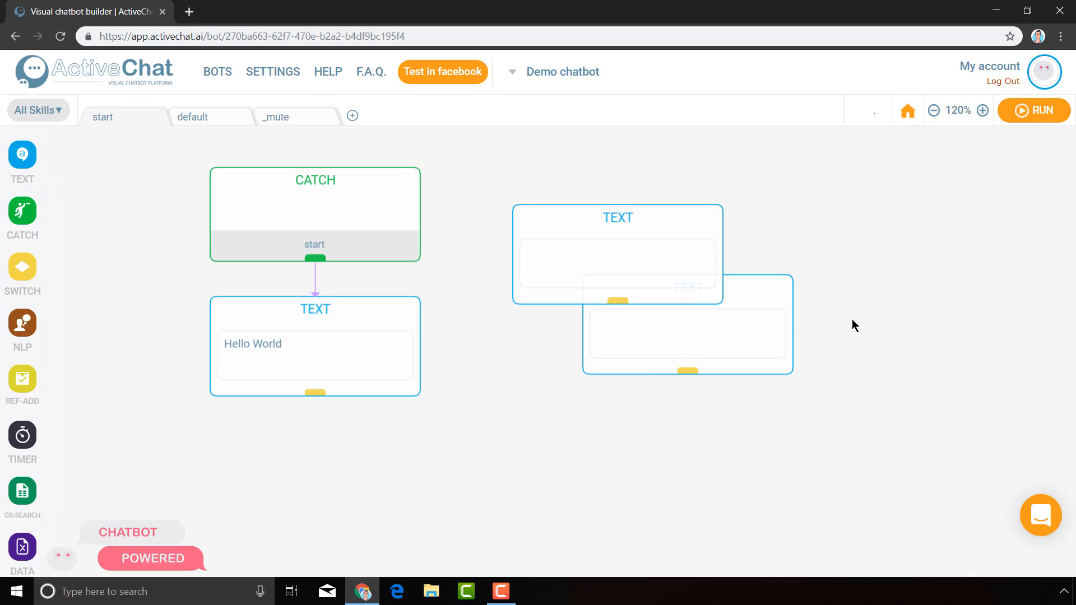
click(775, 313)
key(Delete)
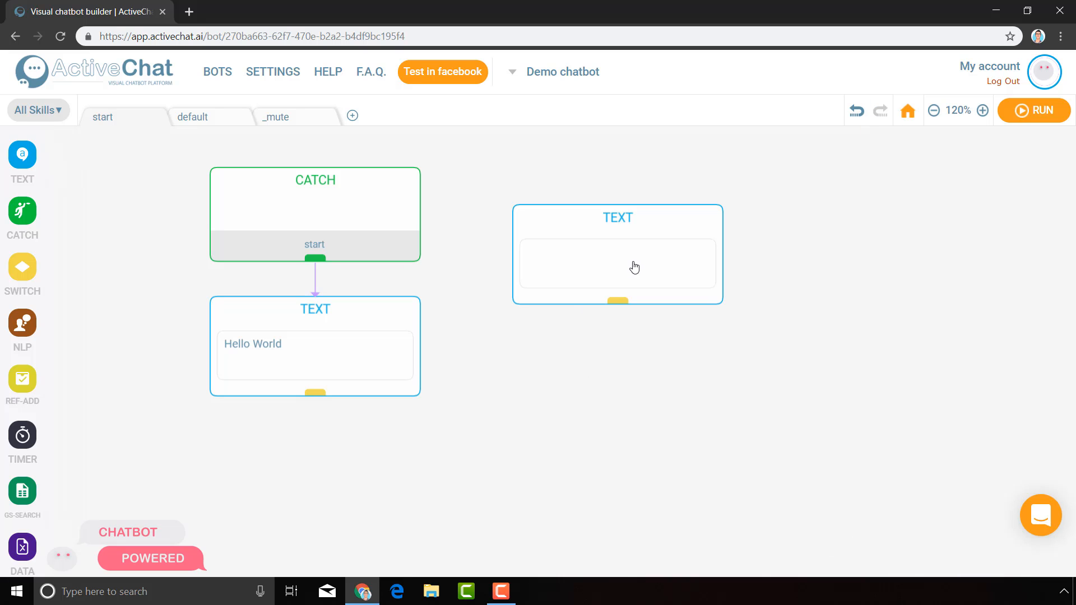
click(634, 268)
key(Delete)
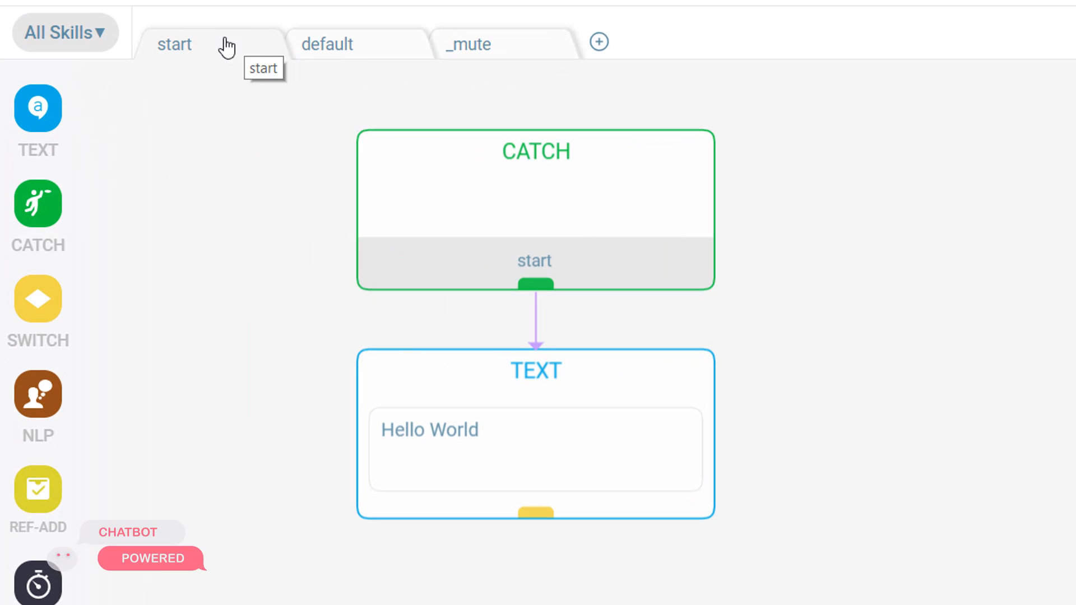
View the list of all skills and look at the flows of the default and _mute skills.
click(115, 39)
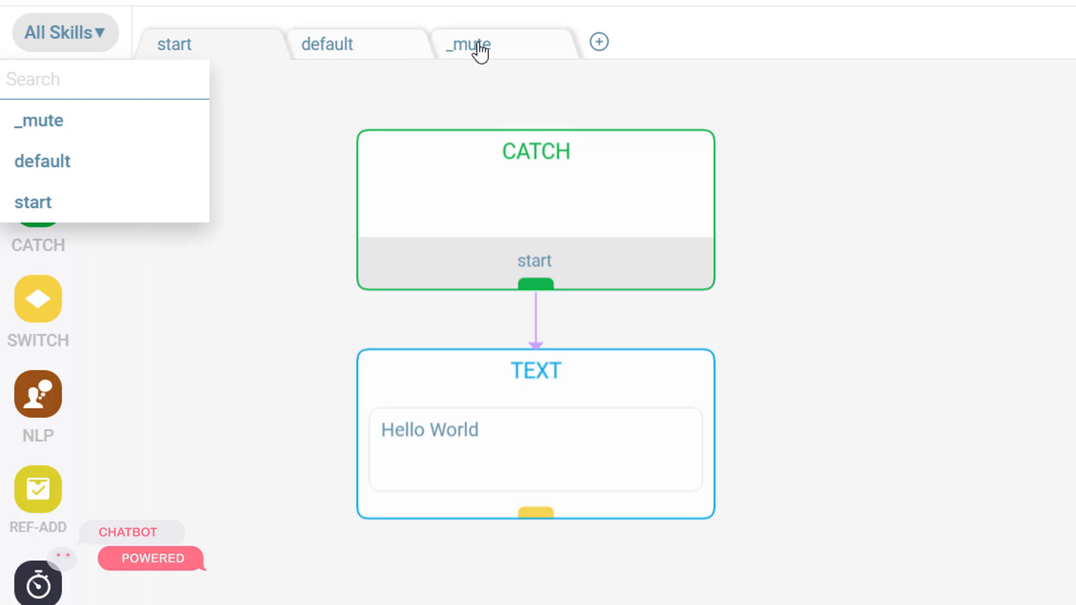
click(274, 45)
click(370, 48)
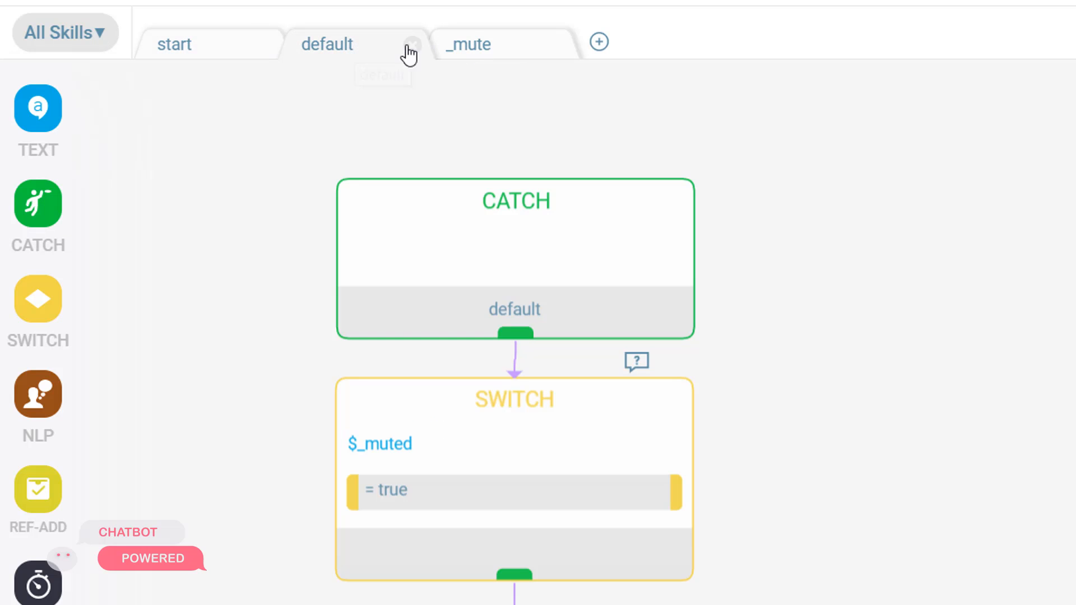
click(502, 57)
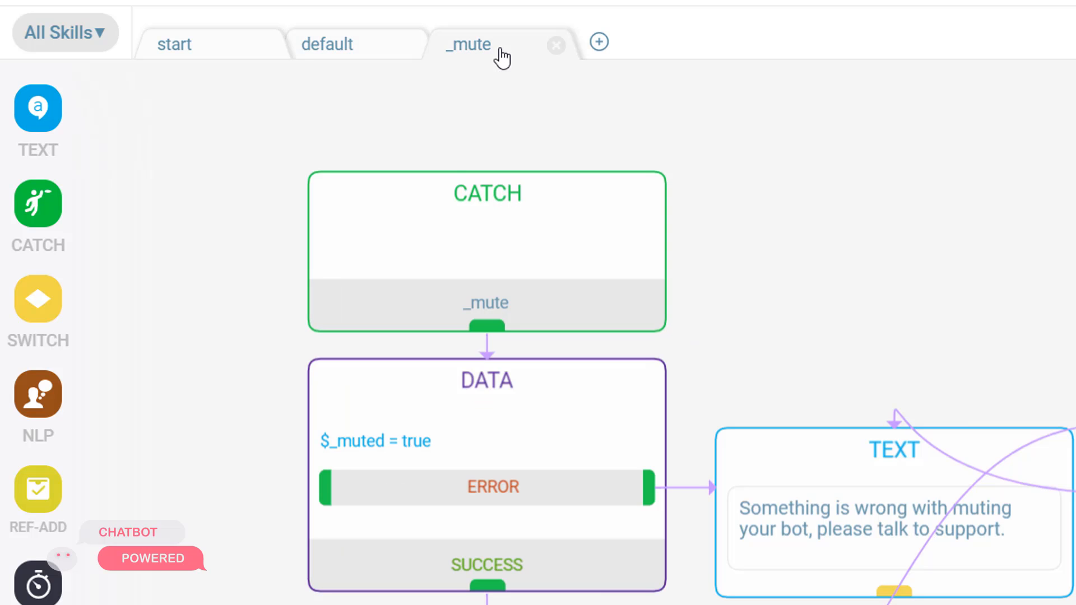
Create a new skill titled Skill_title with no description.
click(600, 42)
click(578, 280)
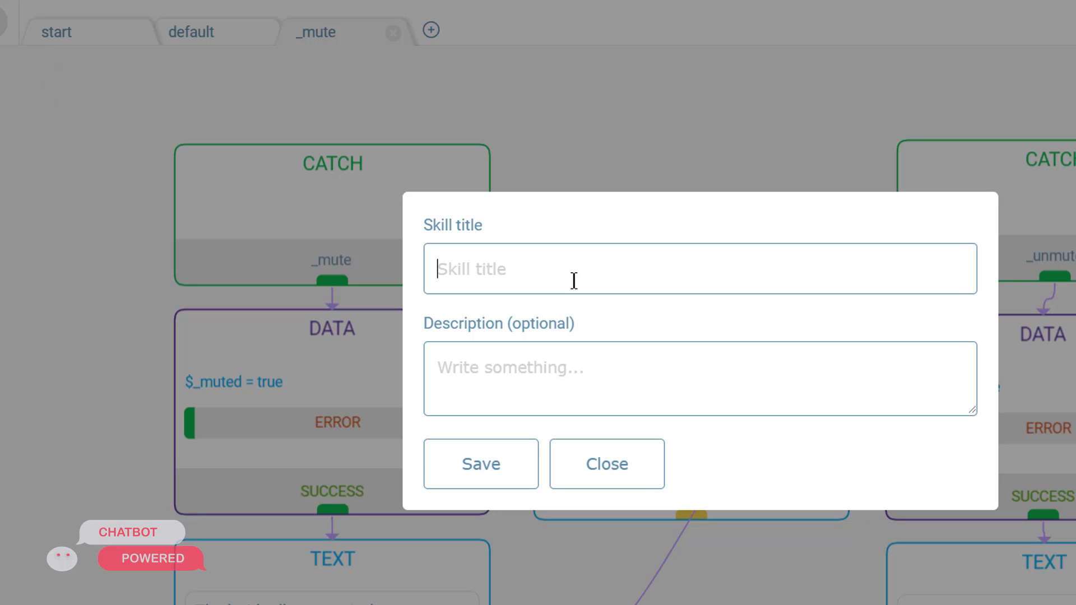
text(Skill)
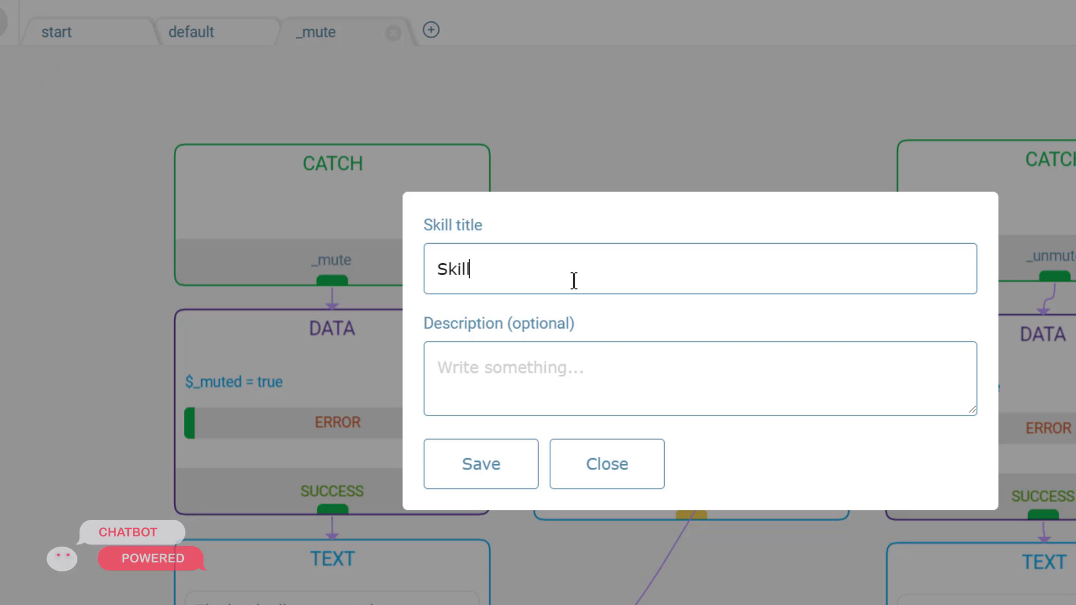
text(_title)
key(Tab)
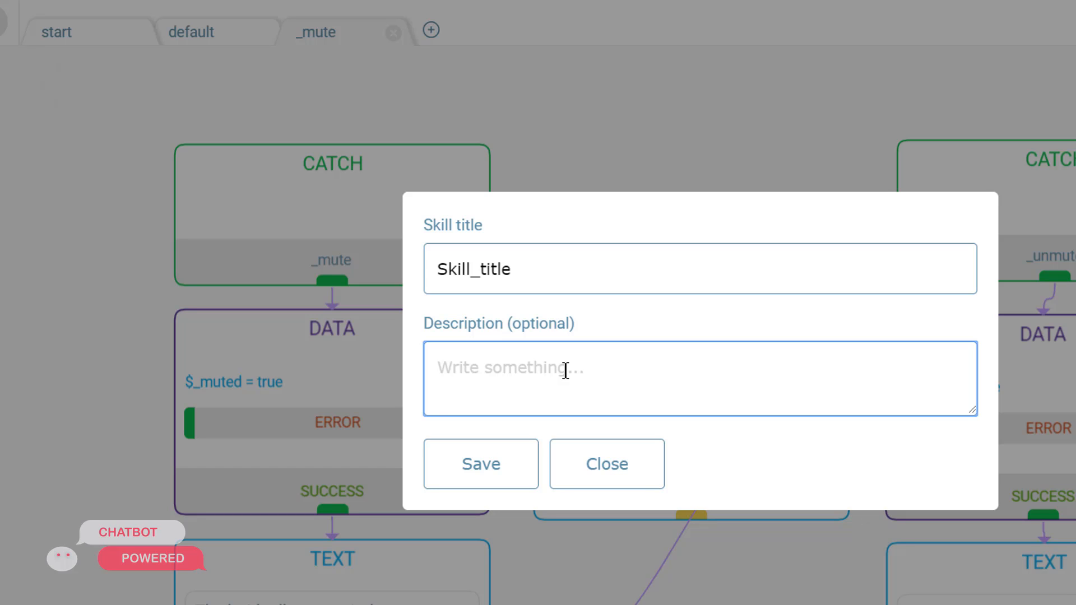
click(515, 461)
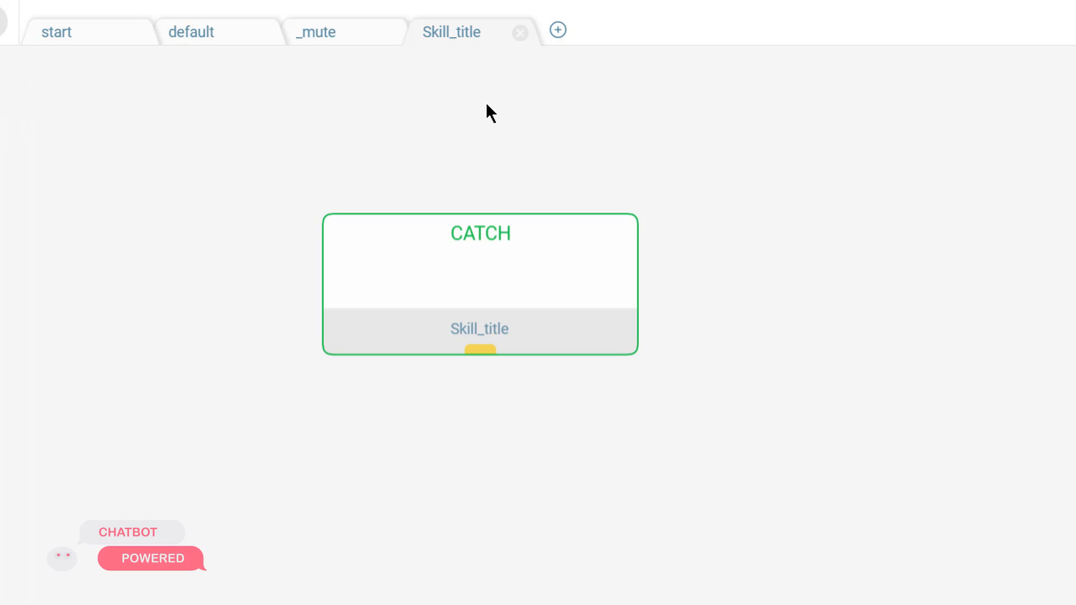
Look at the Skill_title skill's title and description settings and its other skill options, leaving everything as it is.
right_click(470, 37)
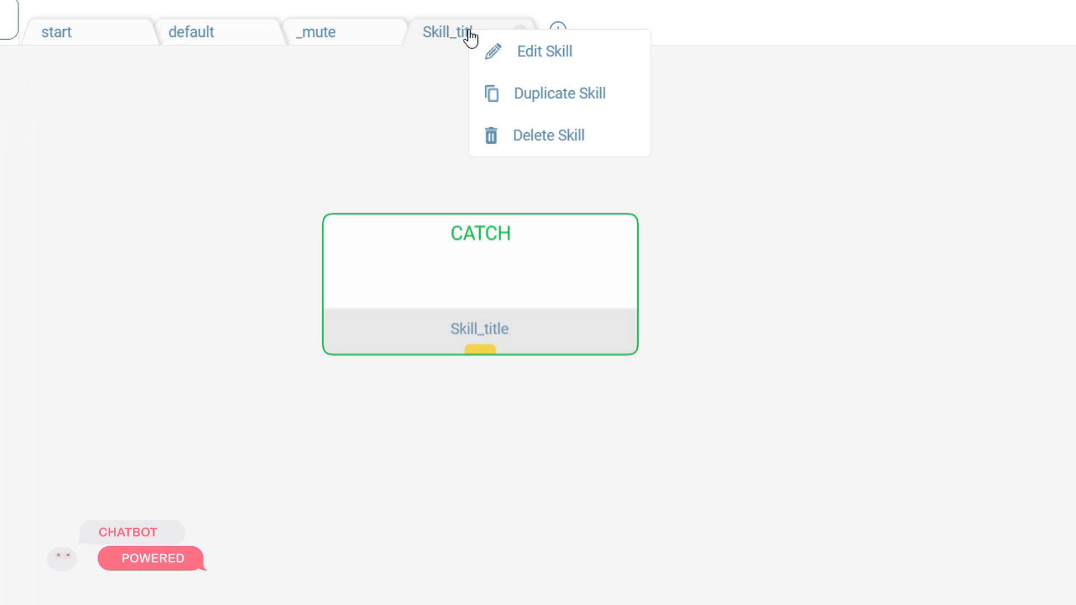
click(549, 59)
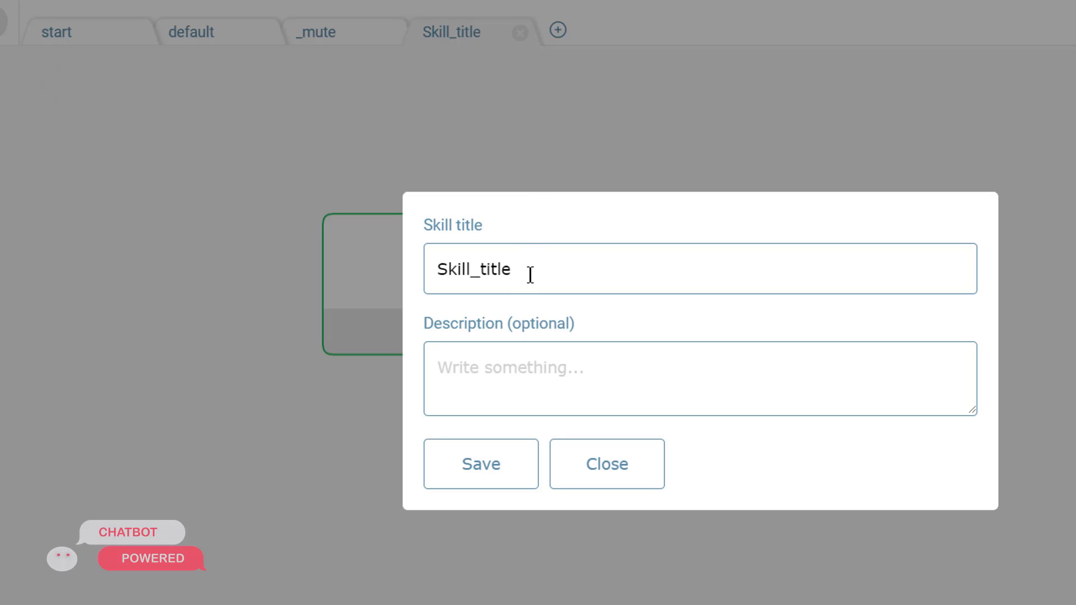
click(605, 448)
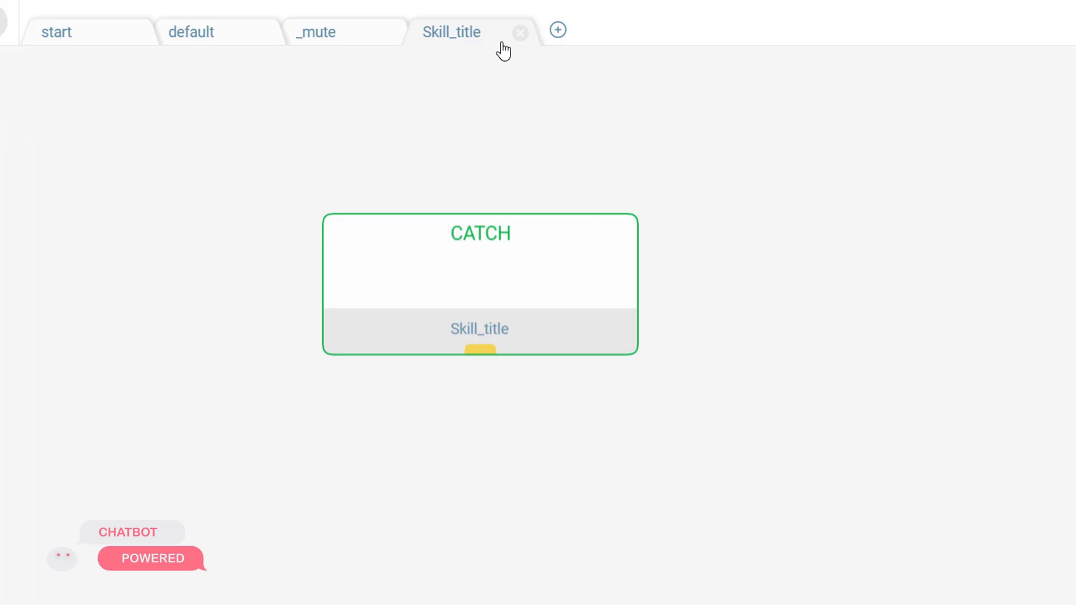
right_click(474, 38)
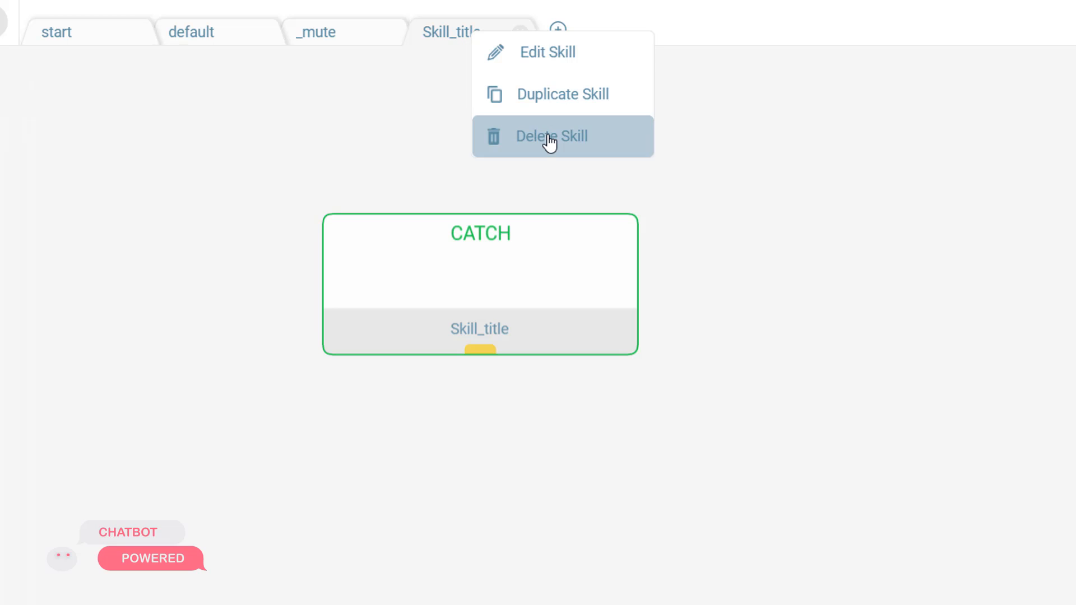
click(408, 140)
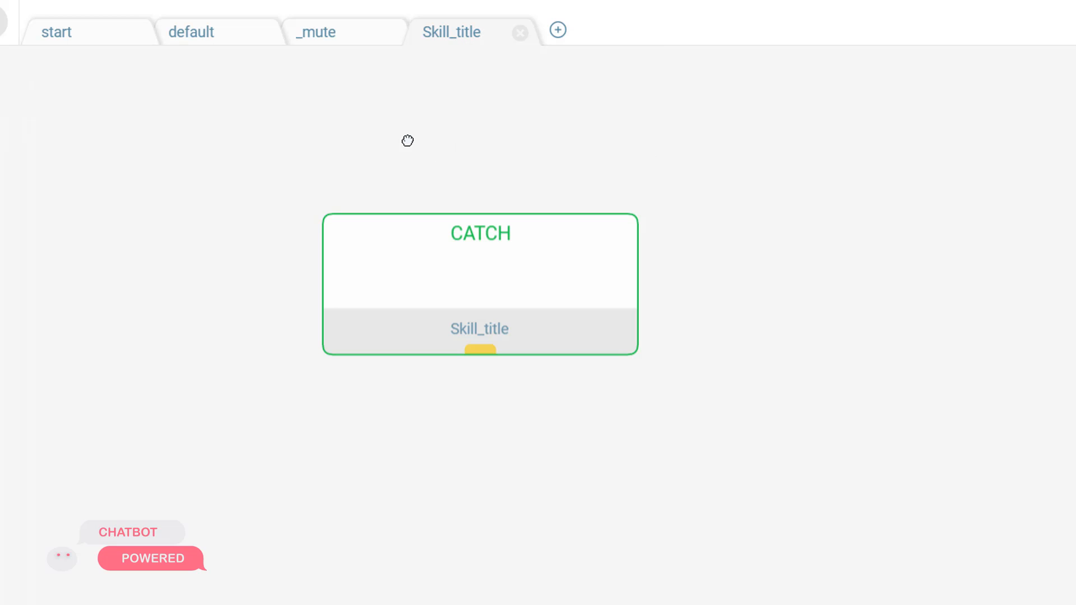
Close the Skill_title skill, look at the default and _mute flows, and close the _mute skill.
click(521, 34)
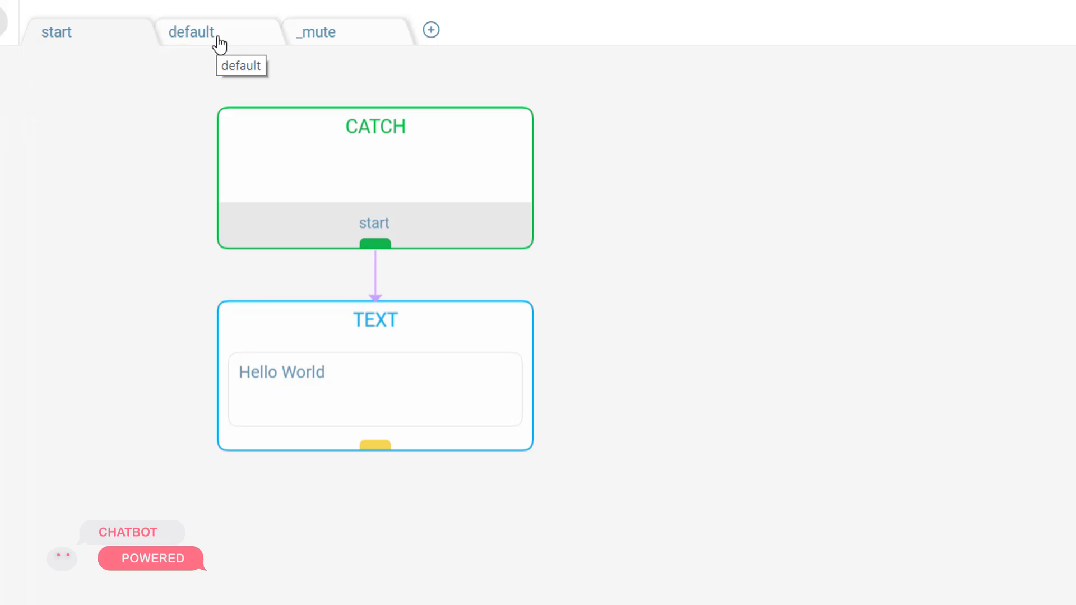
click(275, 26)
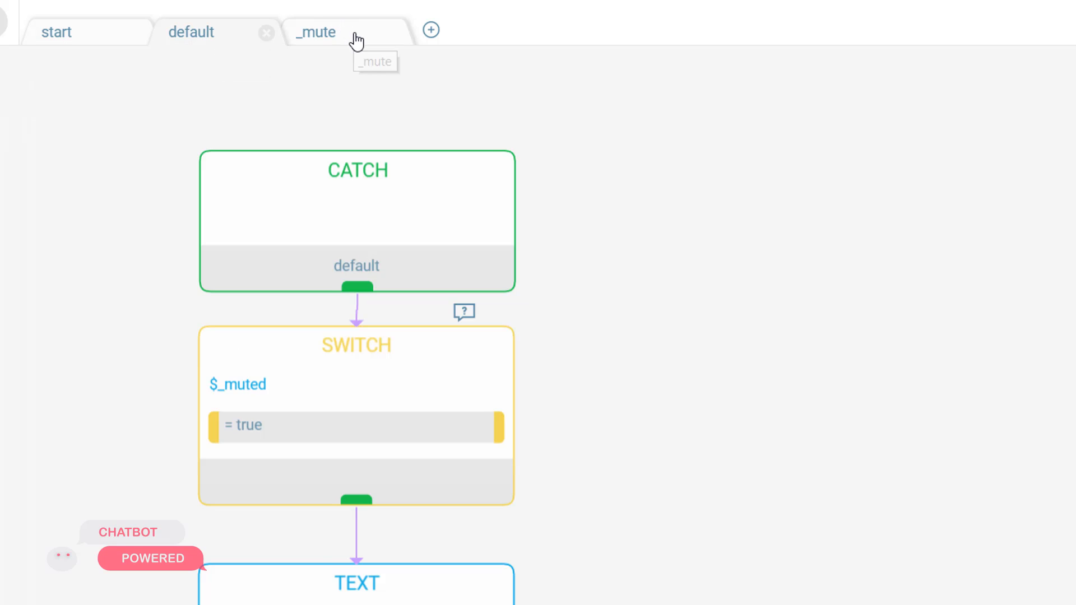
click(355, 41)
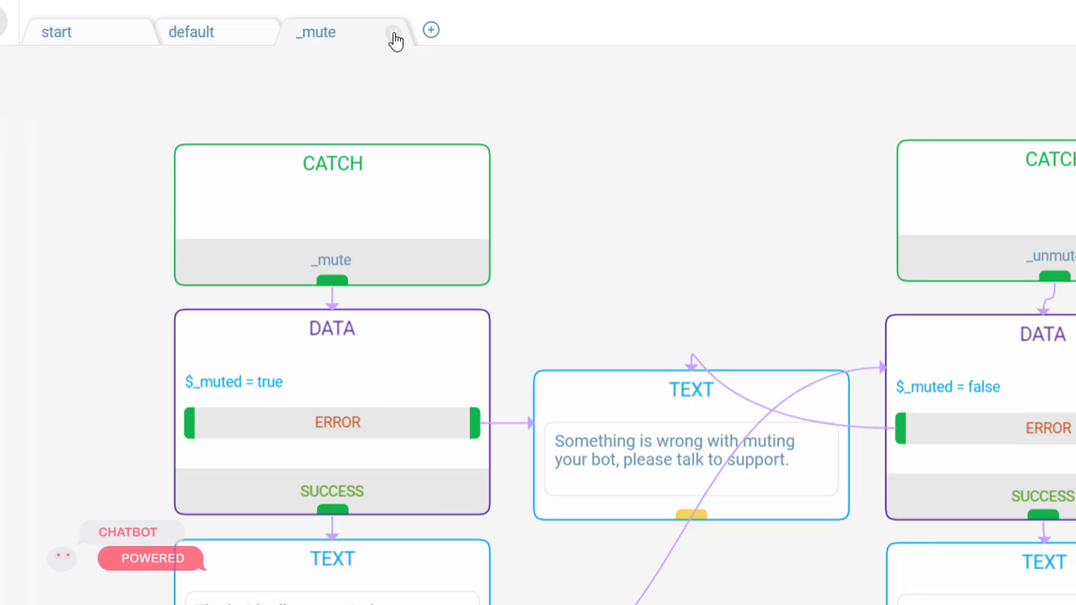
click(393, 35)
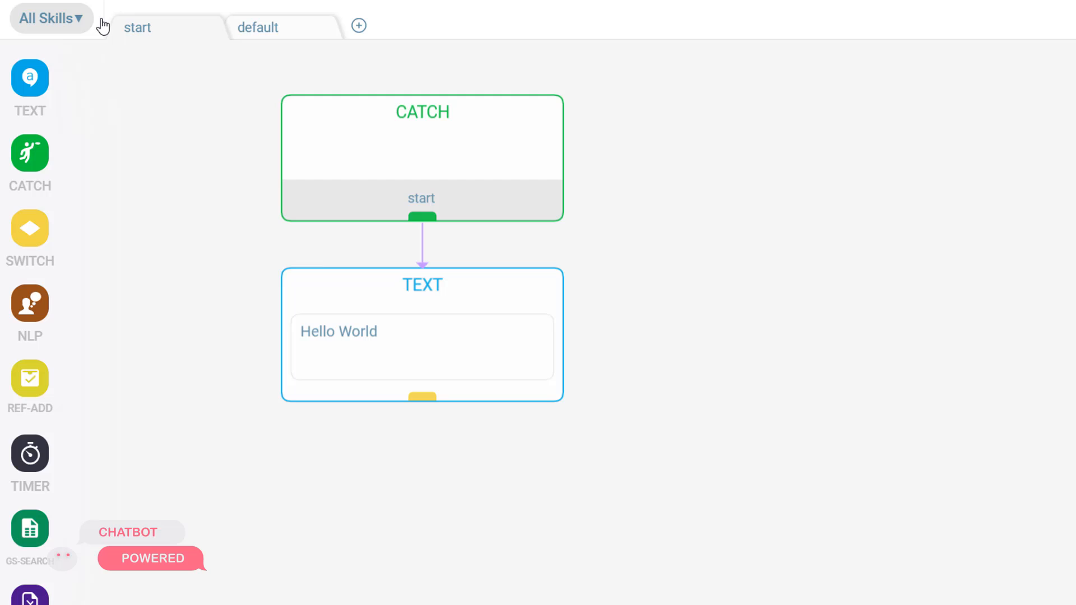
Reopen the _mute and Skill_title skills from the list of all skills.
click(67, 25)
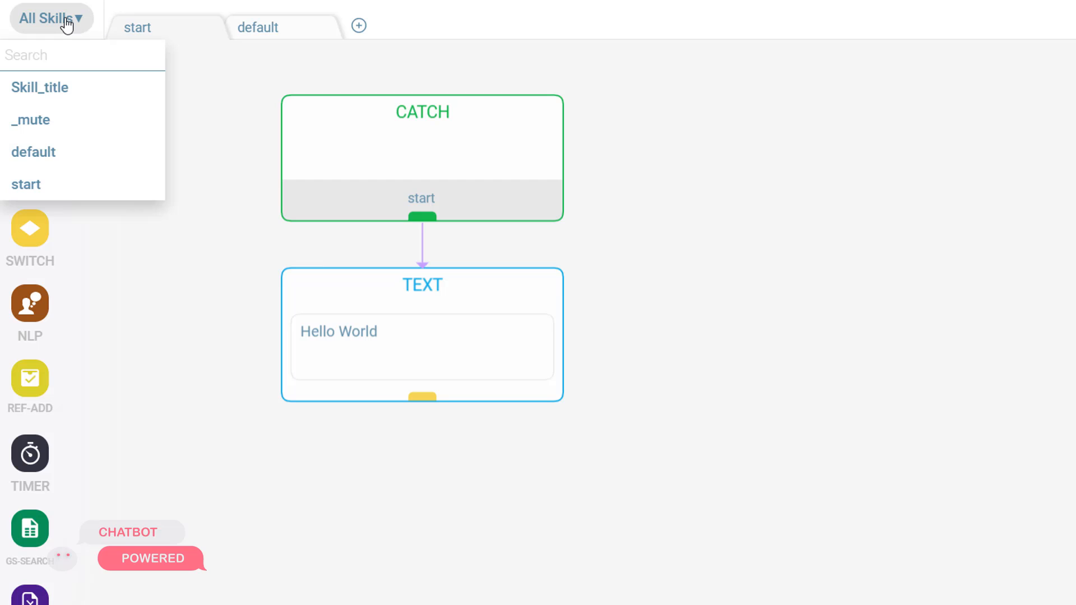
click(75, 124)
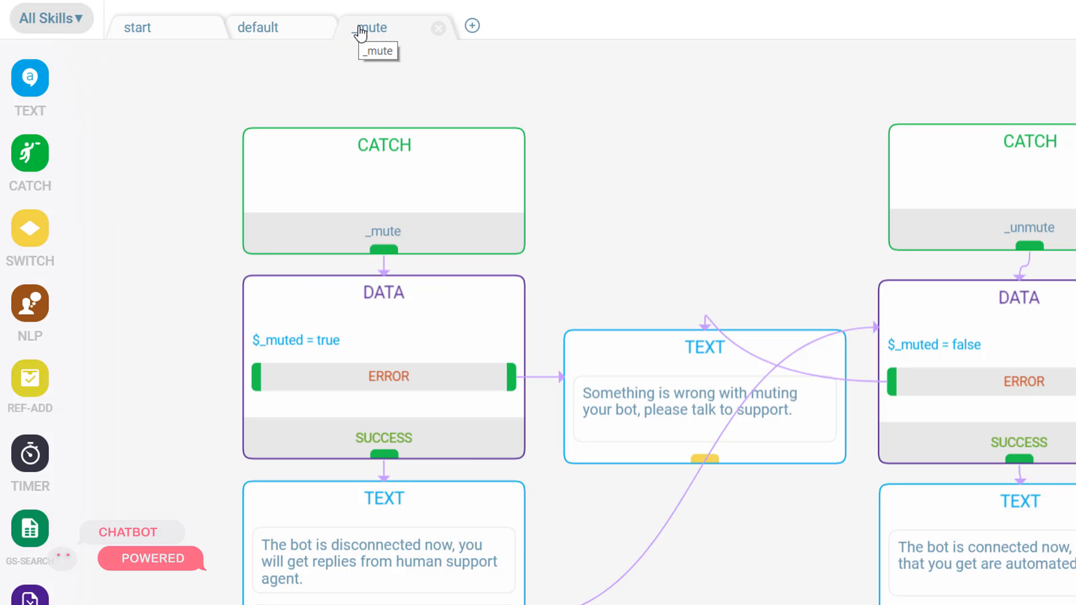
click(88, 16)
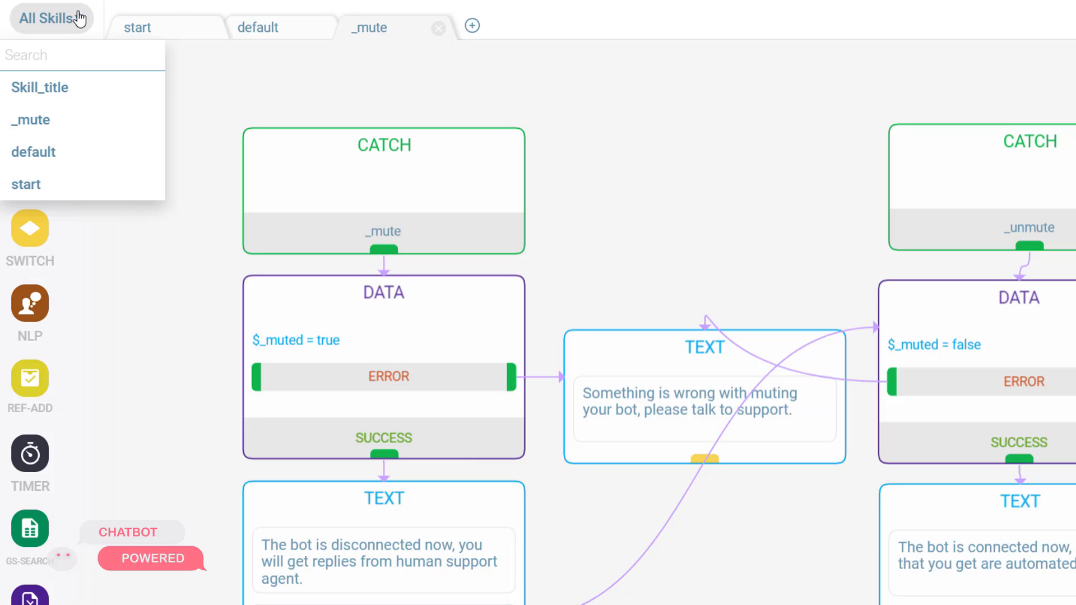
click(76, 95)
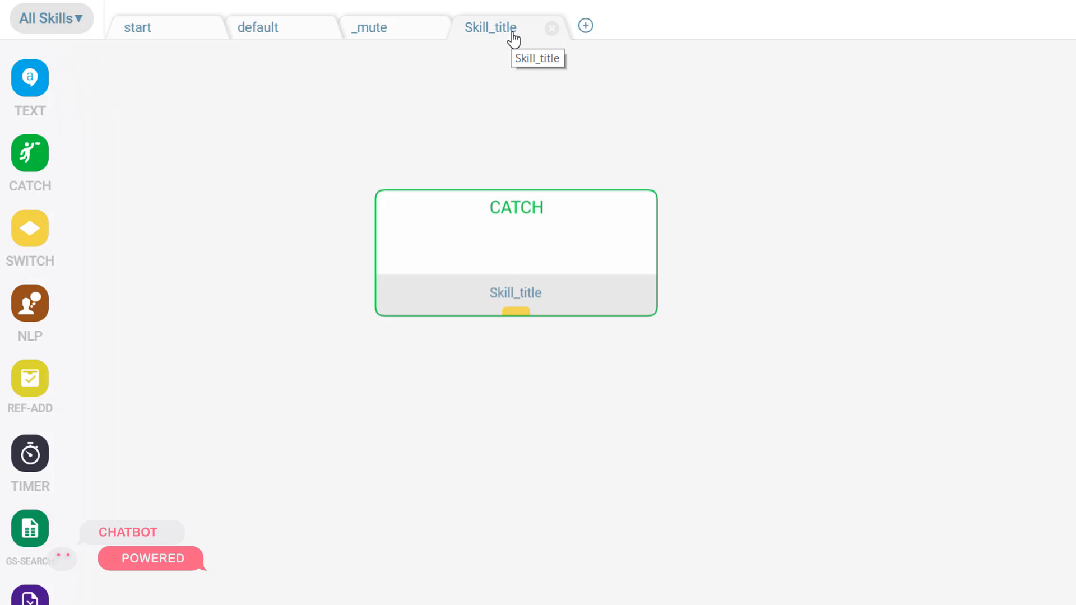
Delete the Skill_title skill from the bot and confirm its removal.
click(513, 39)
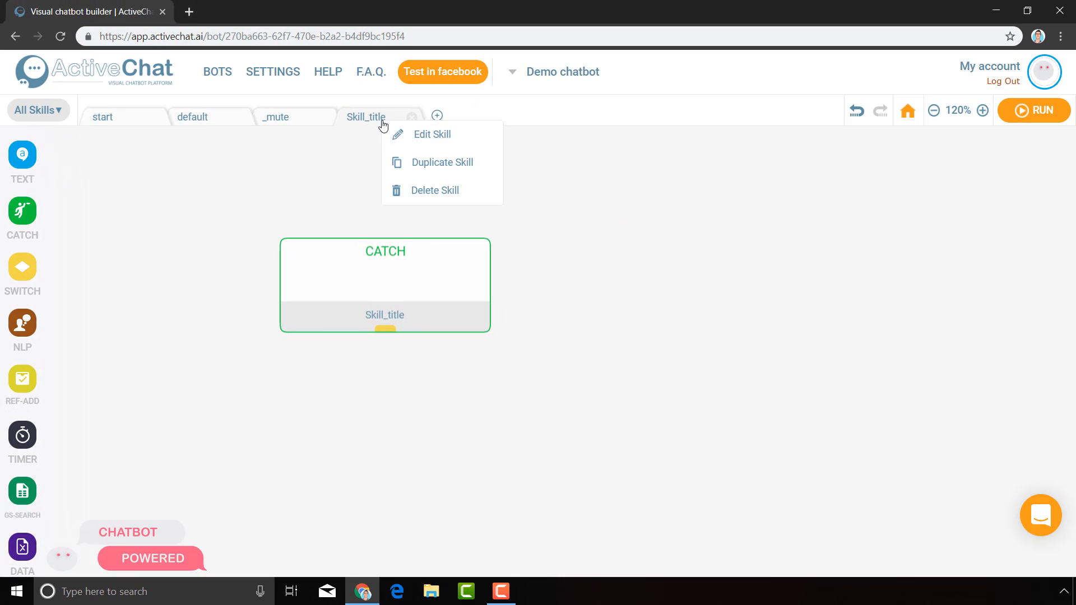
click(426, 191)
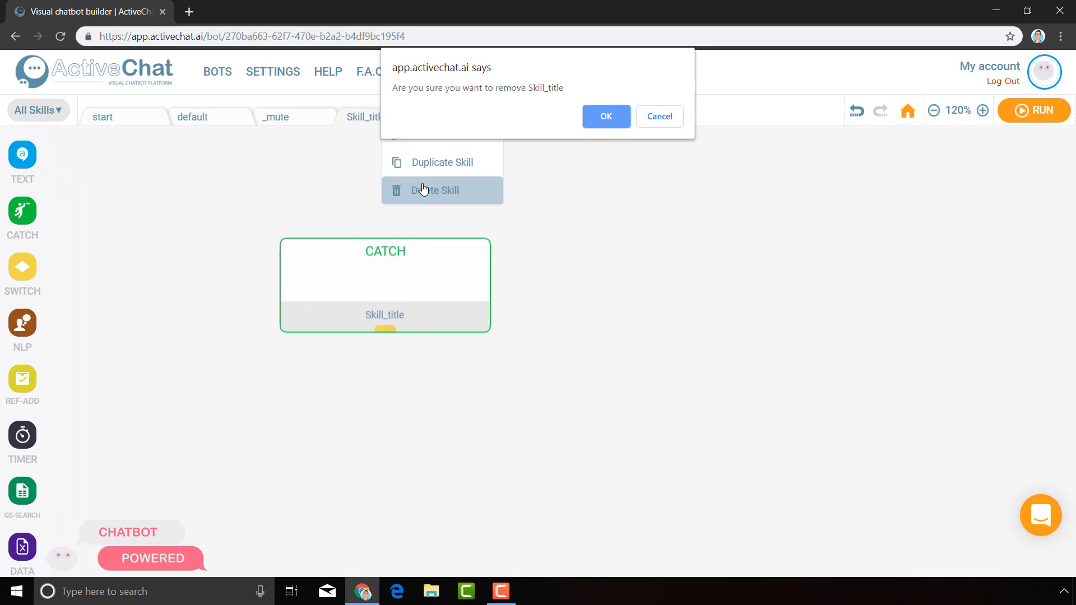
click(596, 124)
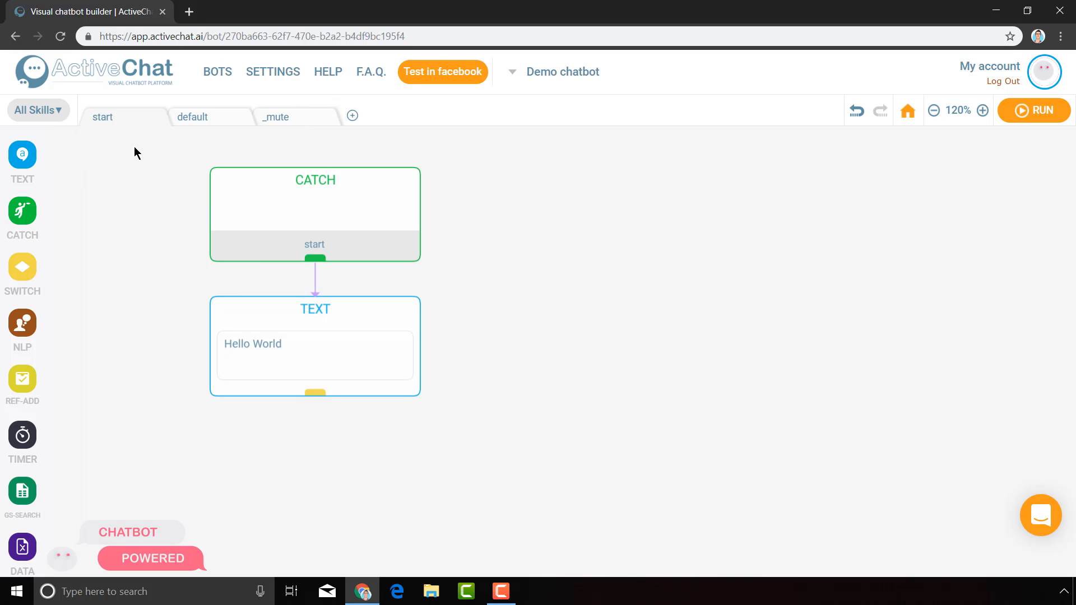
View the start CATCH block's settings and add a SEND block beside the Hello World TEXT block.
click(312, 205)
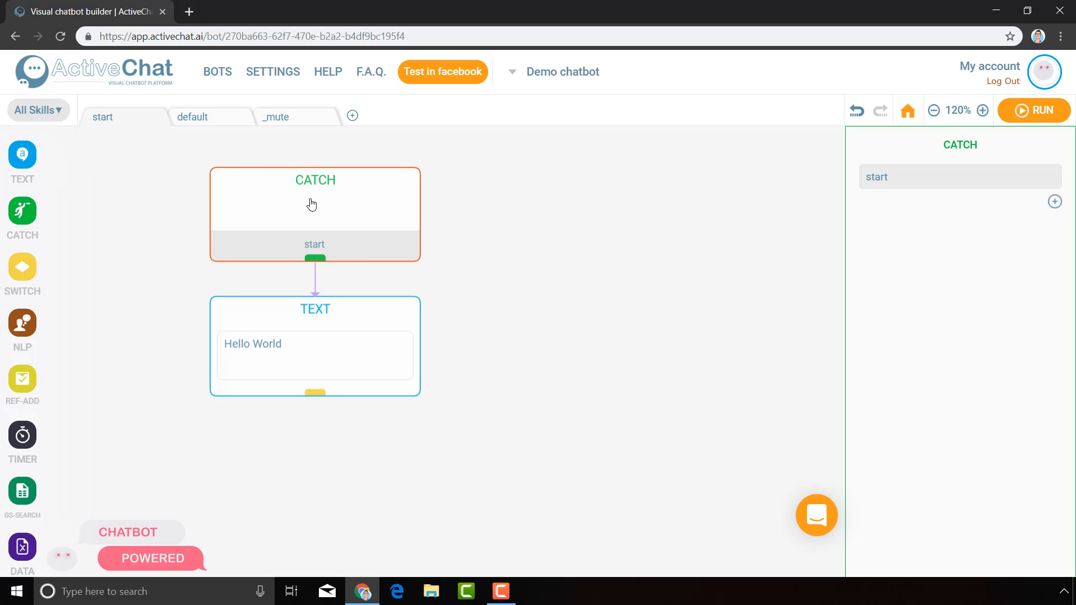
mouse_move(22, 212)
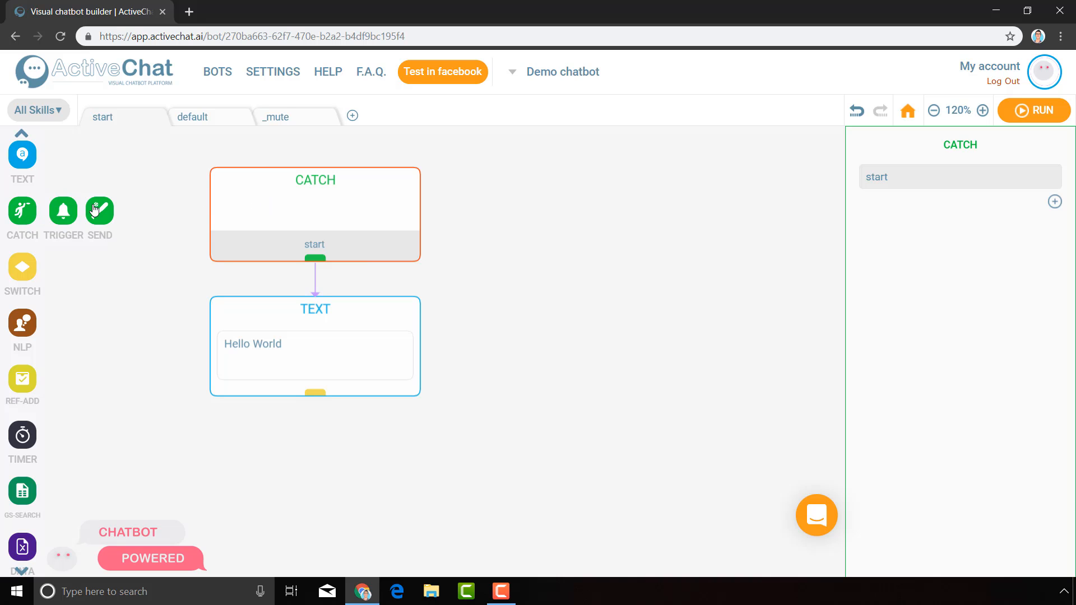
drag(99, 211, 536, 331)
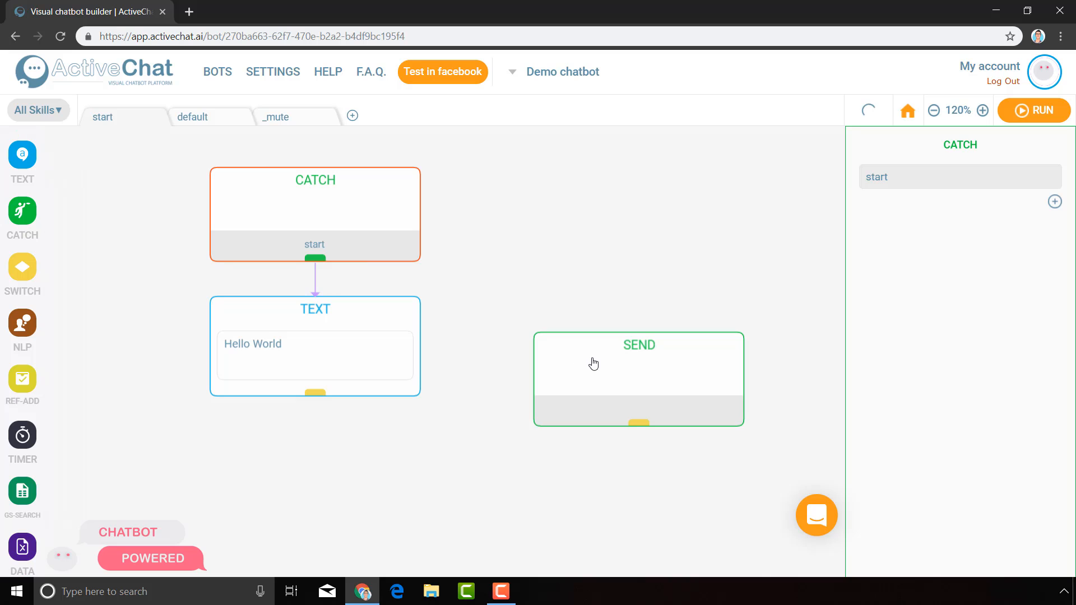
Set the SEND block's event name to default and open the default skill's flow.
click(594, 364)
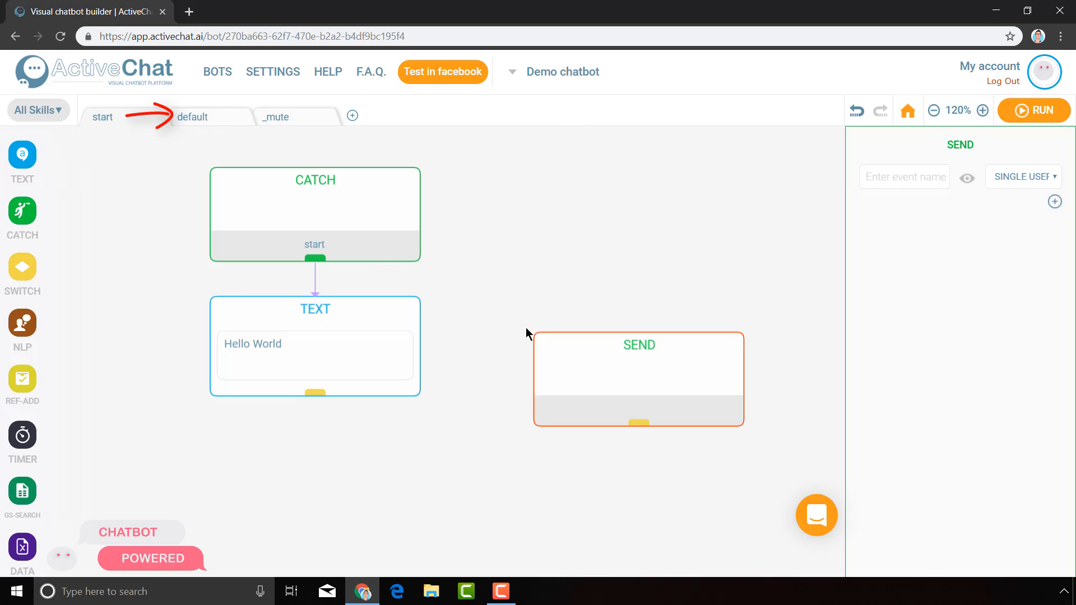
click(878, 170)
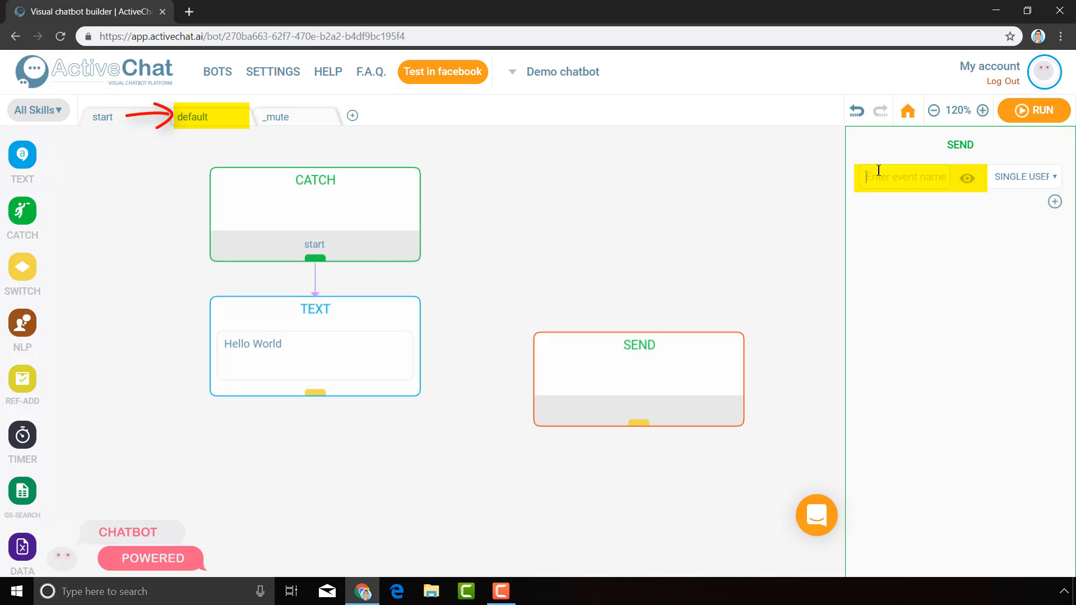
text(de)
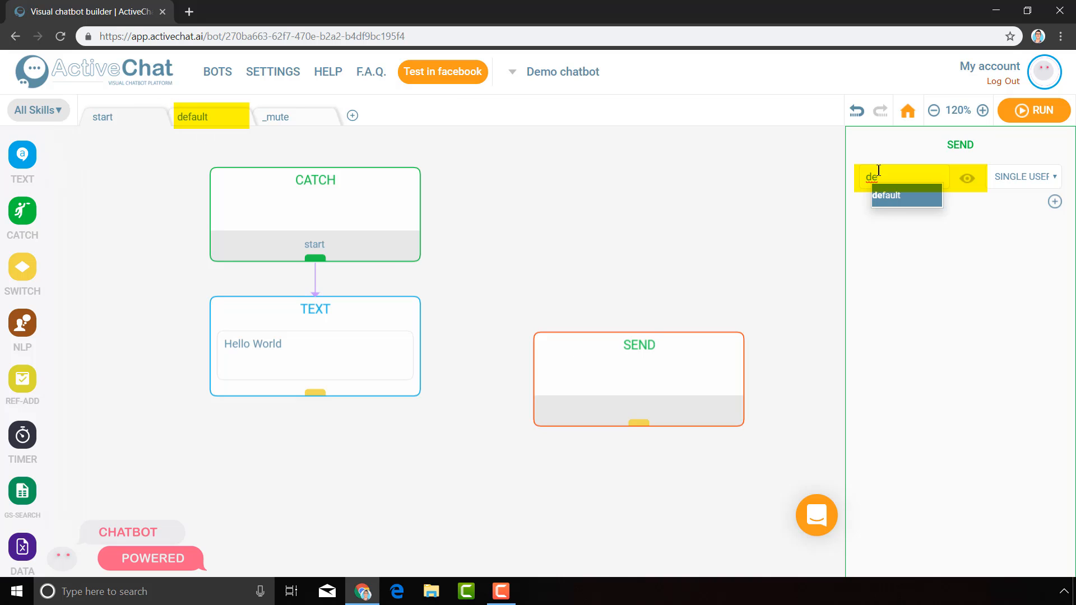
click(887, 197)
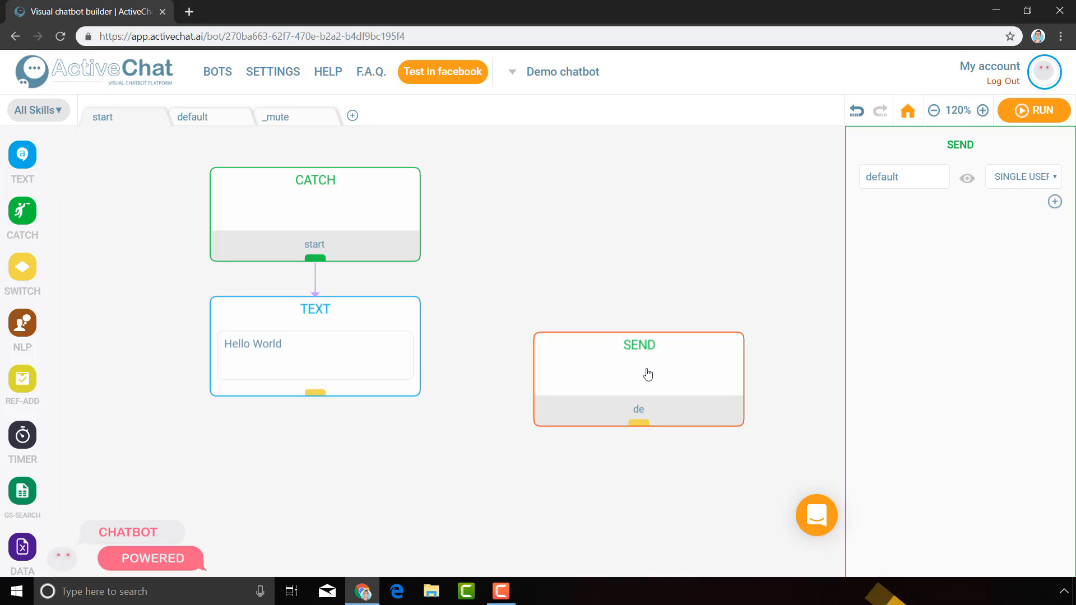
click(208, 126)
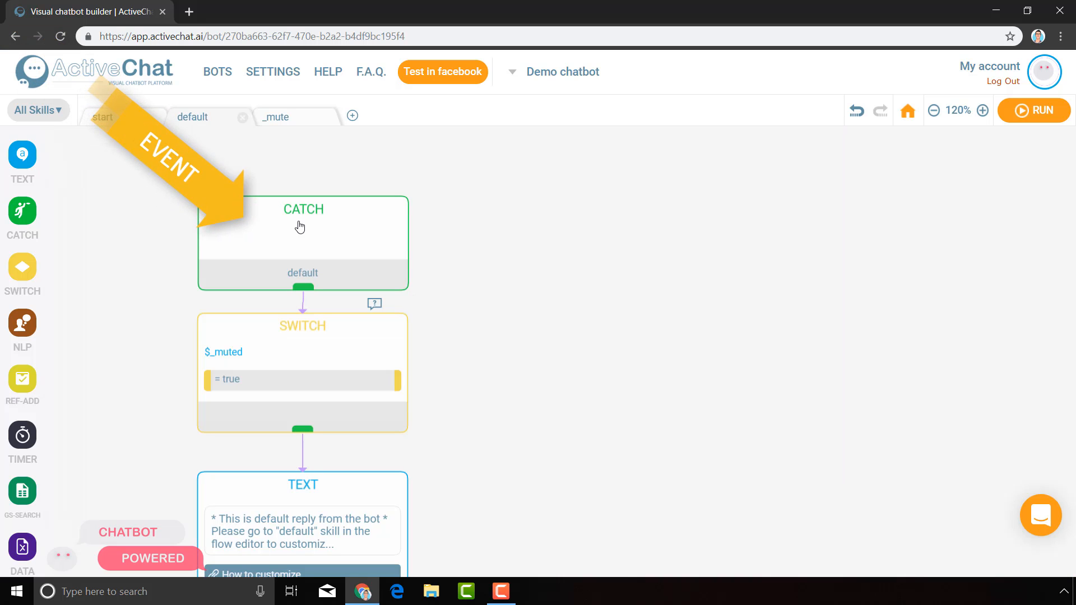